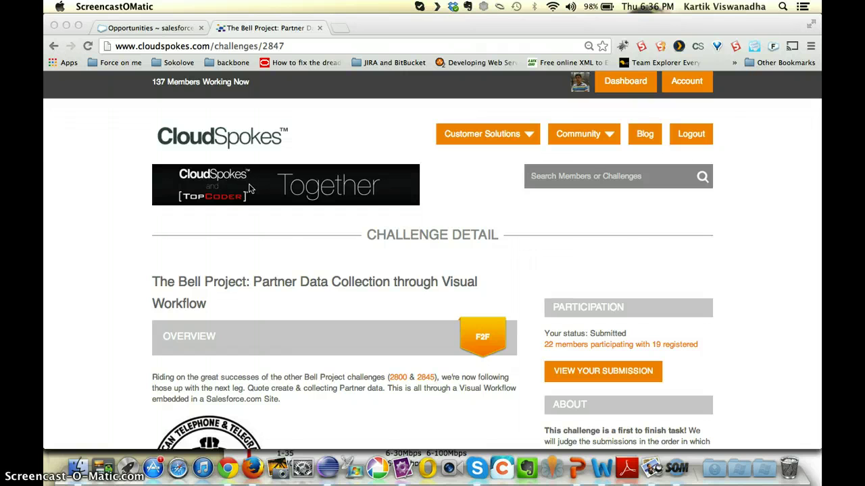
# - Leave the CloudSpokes Bell Project challenge page for the Salesforce Opportunities browser tab
pyautogui.click(166, 27)
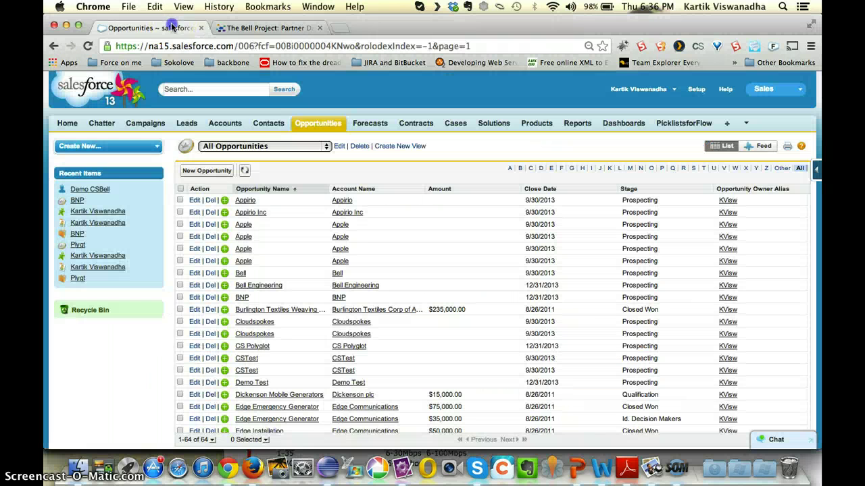
# - Start the SF Style Lead Convert flow with opportunity class Carrier Services and category Data
pyautogui.click(746, 124)
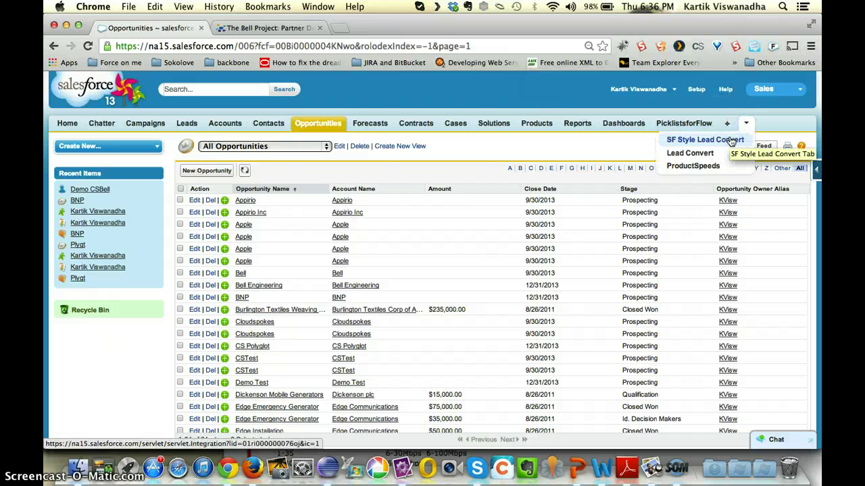
pyautogui.click(731, 141)
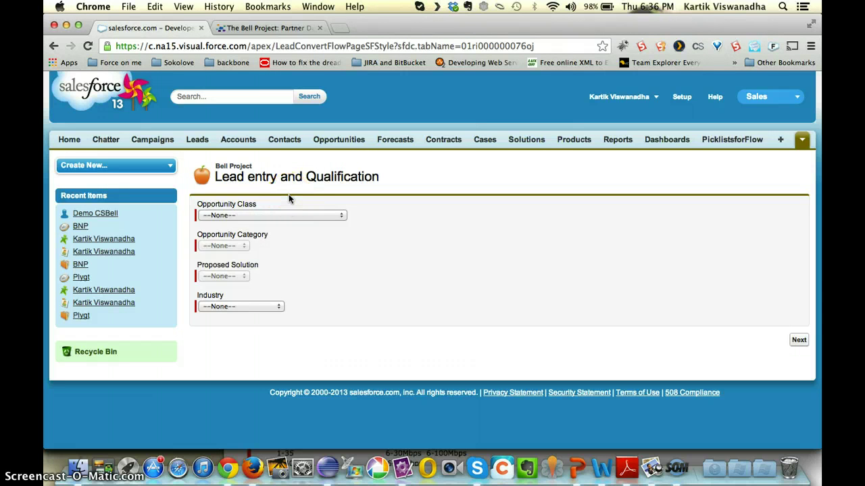
pyautogui.click(261, 216)
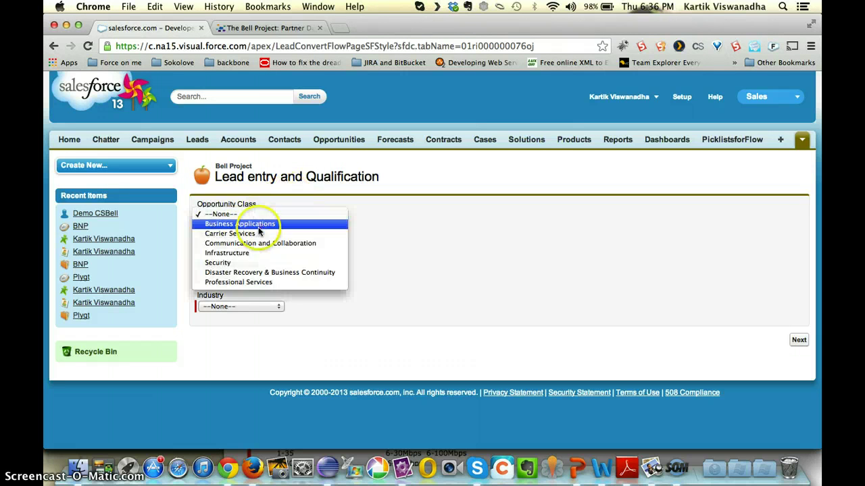
pyautogui.click(246, 232)
pyautogui.click(222, 245)
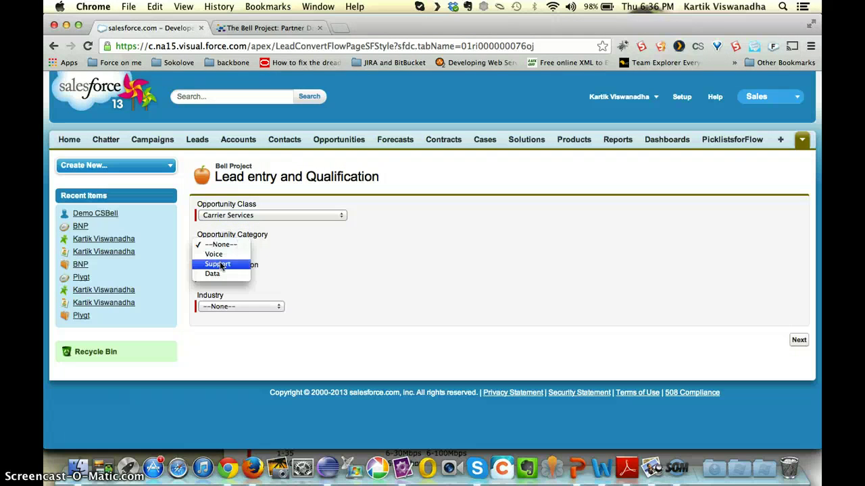
pyautogui.click(219, 267)
pyautogui.click(224, 246)
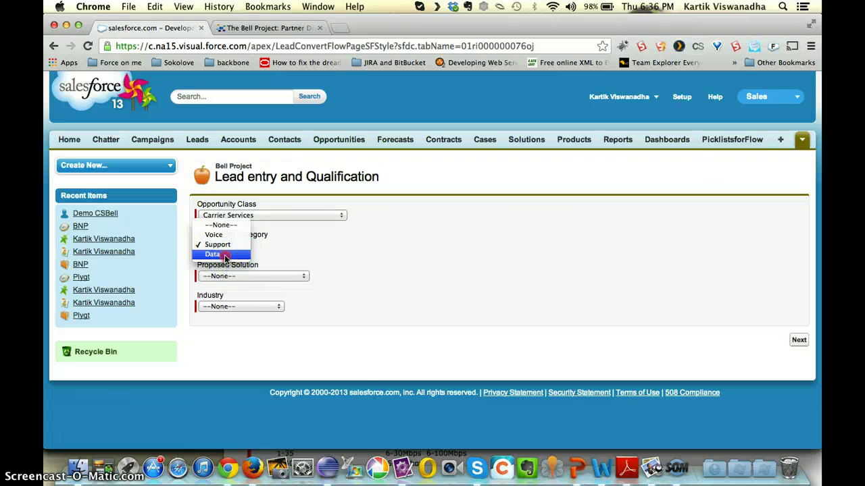
pyautogui.click(225, 253)
# - Choose Enhanced MPLS (MPLS & Internet) as the solution and Other as the industry, then continue
pyautogui.rightClick(229, 278)
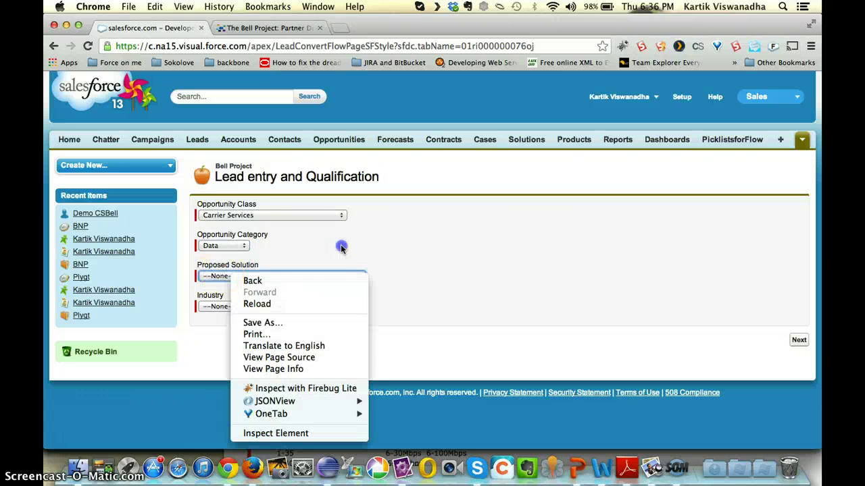
pyautogui.click(287, 275)
pyautogui.click(280, 304)
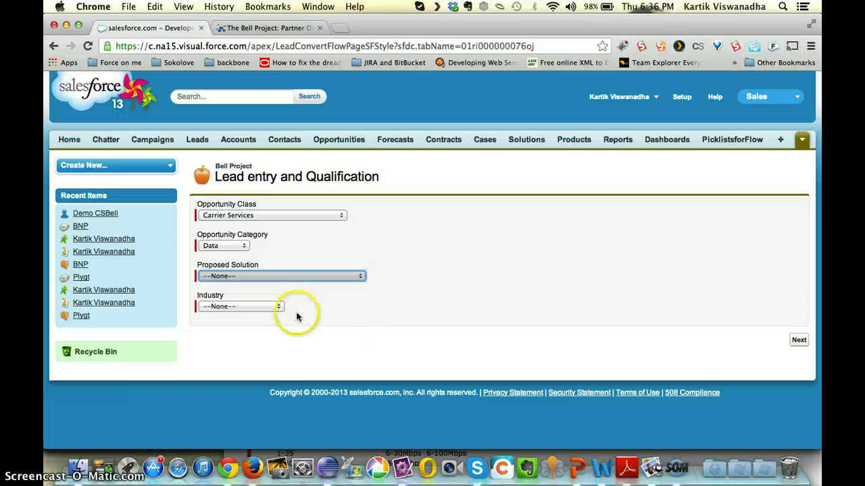
pyautogui.click(267, 309)
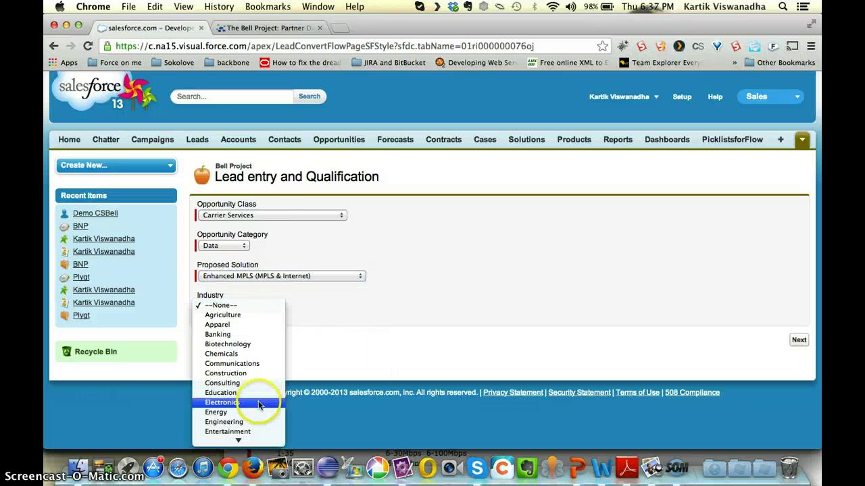
pyautogui.click(233, 409)
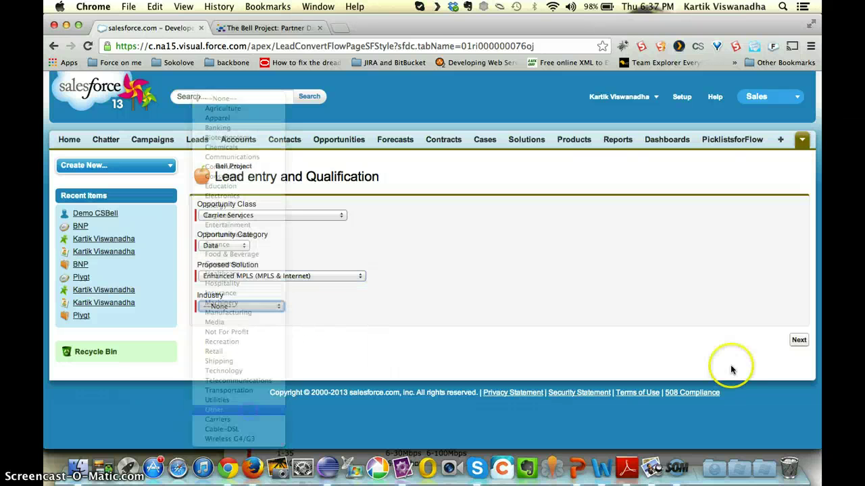
pyautogui.click(798, 340)
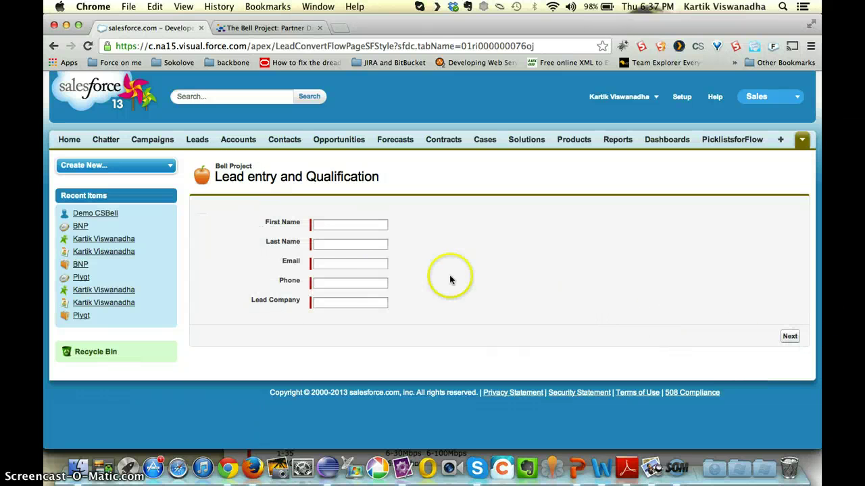
# - Enter the lead's first and last name and pick a saved e-mail from autofill
pyautogui.click(350, 225)
pyautogui.write('Bruce')
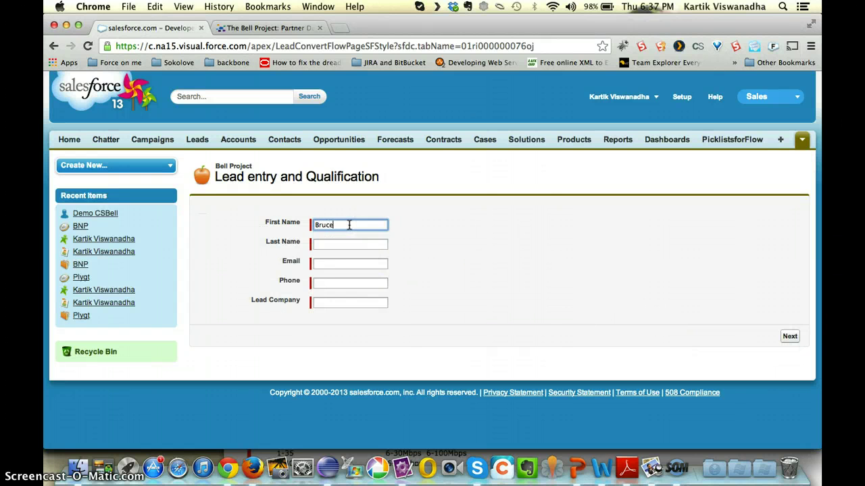
pyautogui.press('Tab')
pyautogui.write('Wayne')
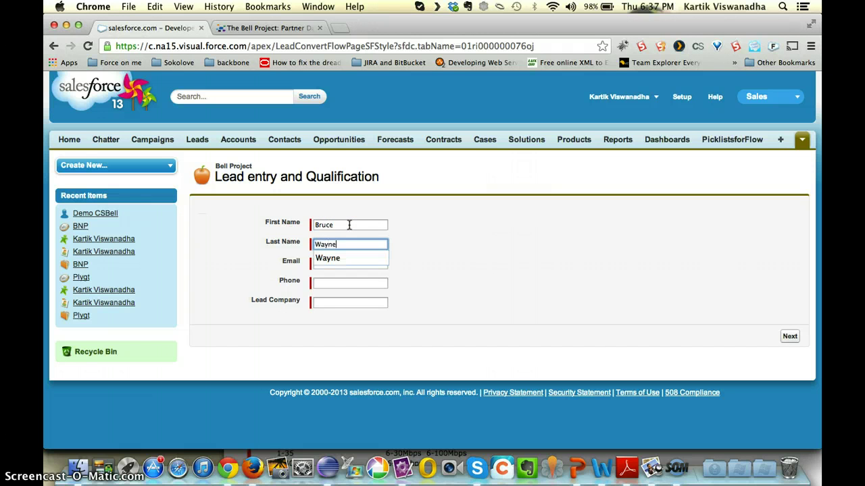
pyautogui.press('Tab')
pyautogui.write('log')
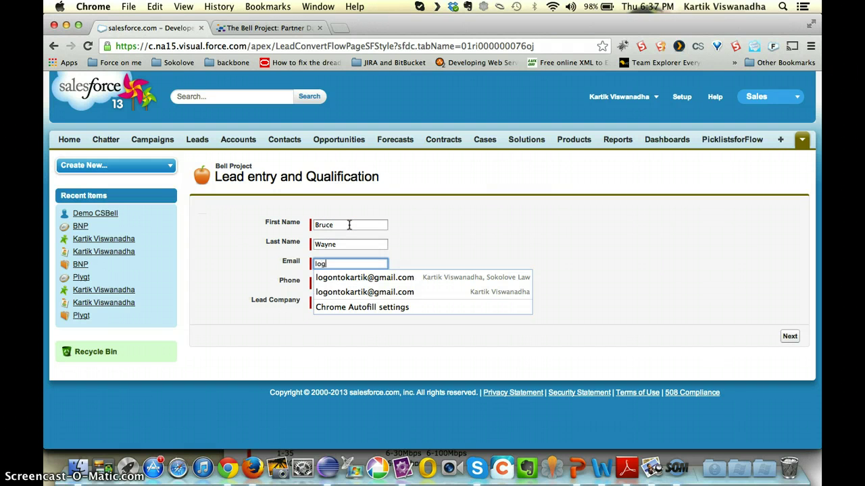
pyautogui.press('Down')
pyautogui.press('Down')
pyautogui.press('Return')
pyautogui.press('Tab')
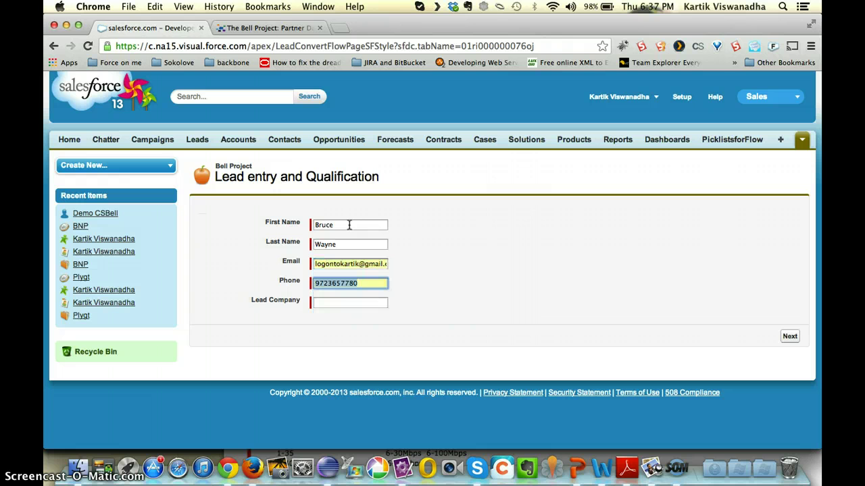
# - Correct the lead's phone number, set Lead Company to Wayne Enterprises, and continue
pyautogui.press('Right')
pyautogui.press('BackSpace')
pyautogui.press('BackSpace')
pyautogui.press('BackSpace')
pyautogui.press('BackSpace')
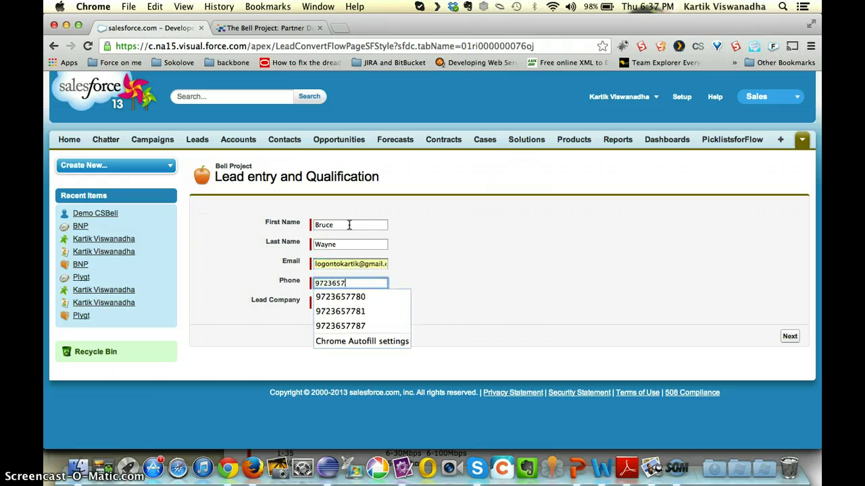
pyautogui.write('8899')
pyautogui.press('Tab')
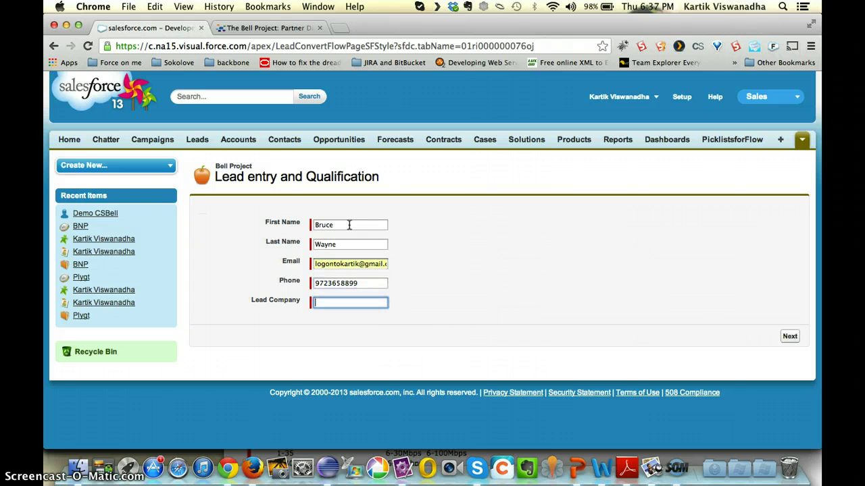
pyautogui.write('Way')
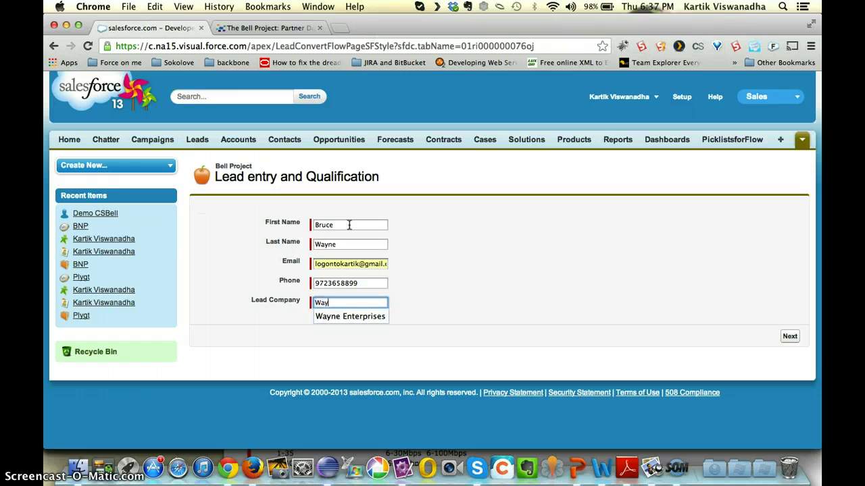
pyautogui.press('Down')
pyautogui.press('Tab')
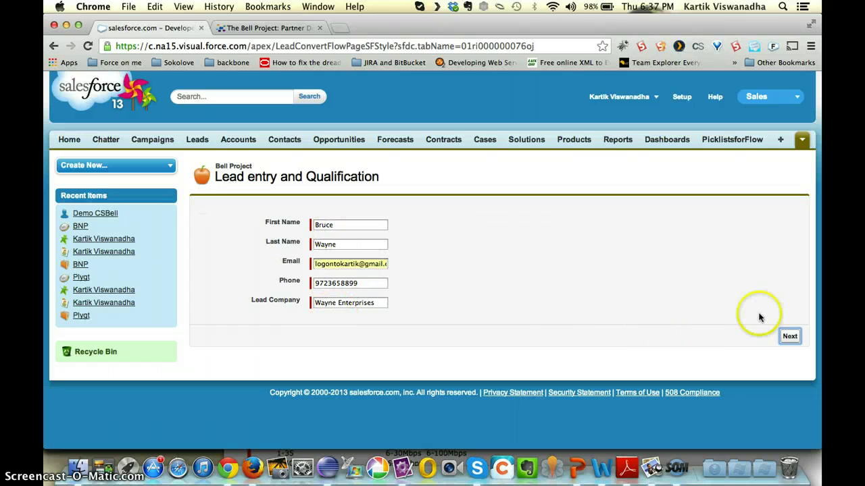
pyautogui.click(760, 361)
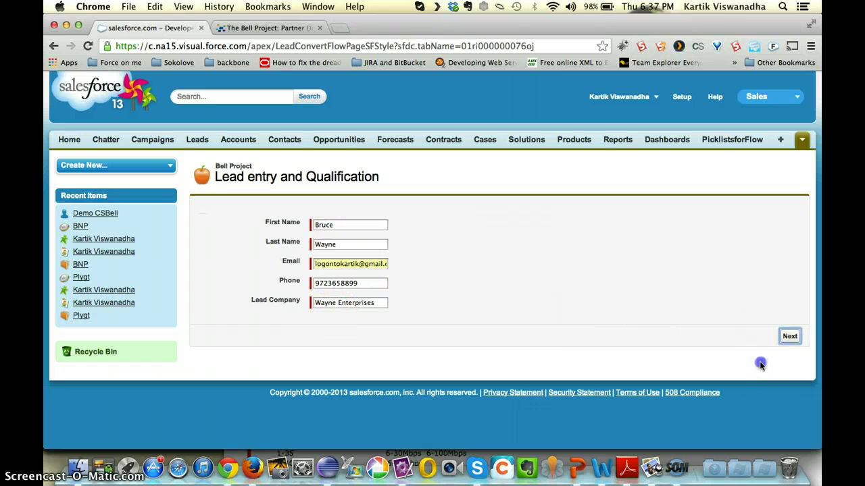
pyautogui.click(791, 341)
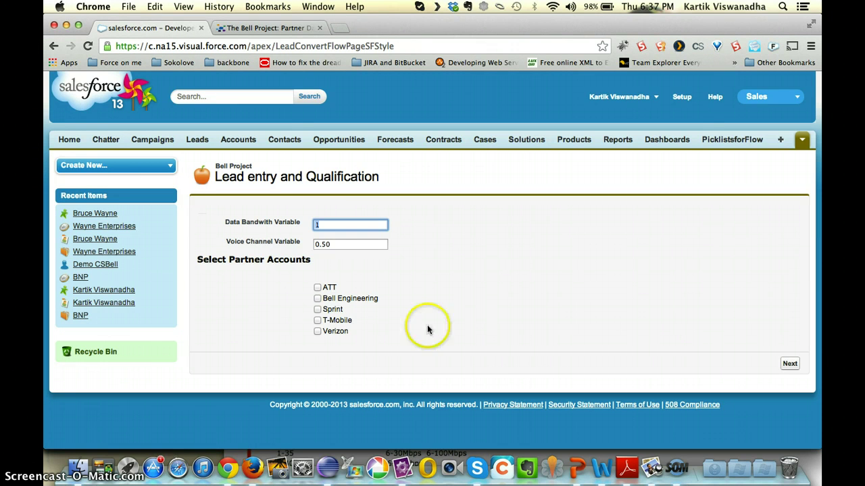
# - Select ATT, Sprint and T-Mobile as partners, create the opportunity, and finish the flow
pyautogui.click(317, 288)
pyautogui.click(319, 310)
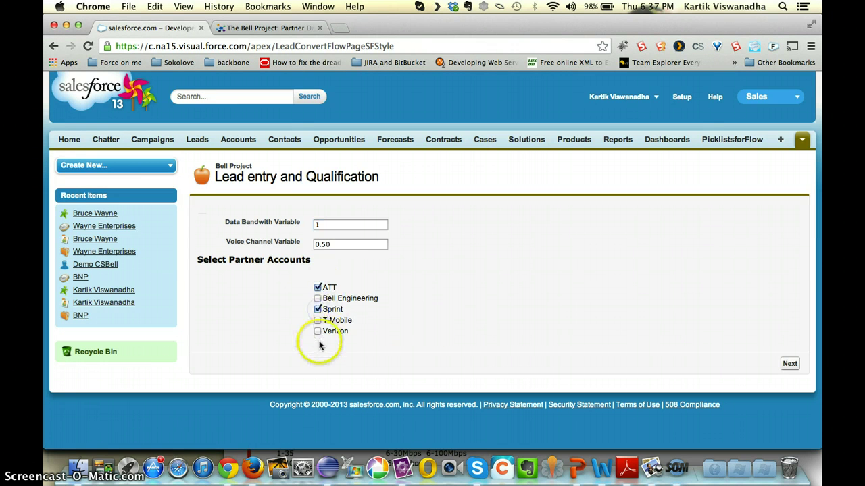
pyautogui.click(317, 321)
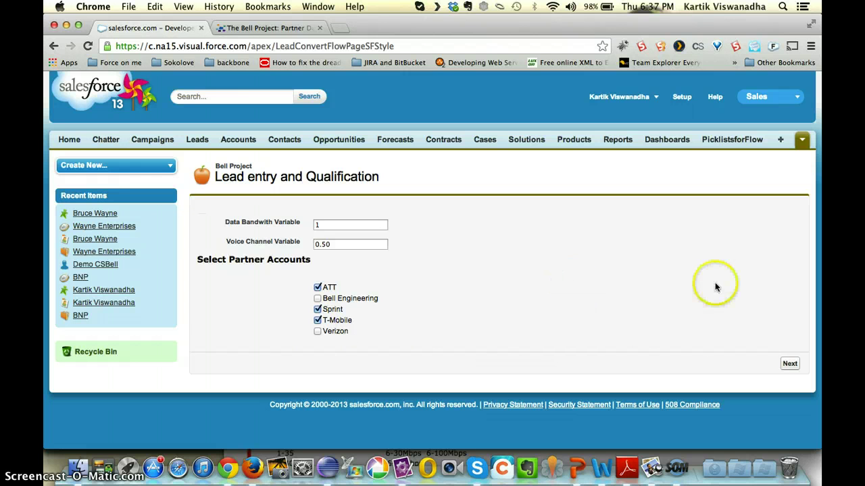
pyautogui.click(790, 363)
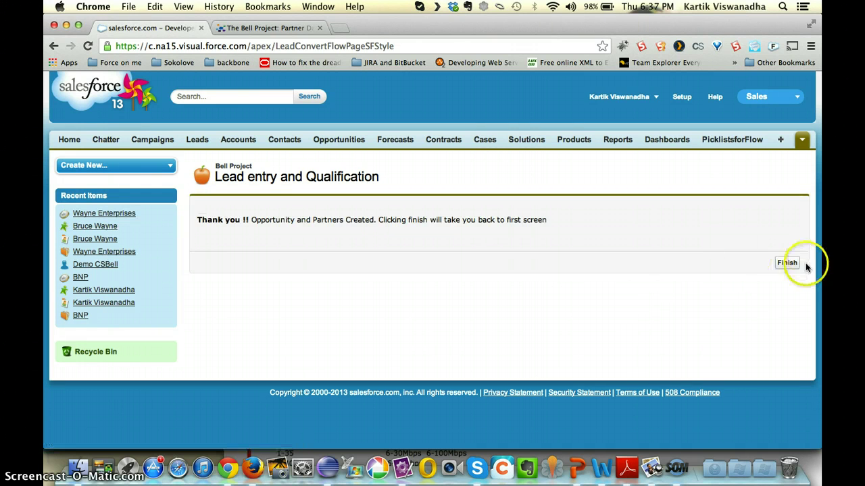
pyautogui.click(786, 264)
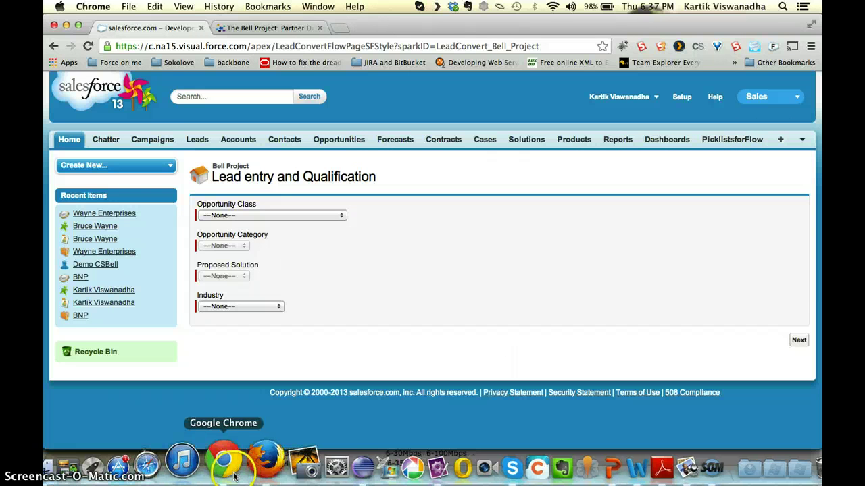
# - In Firefox's Gmail, open the 'Link to the Form' email and follow its link to the questionnaire
pyautogui.click(254, 470)
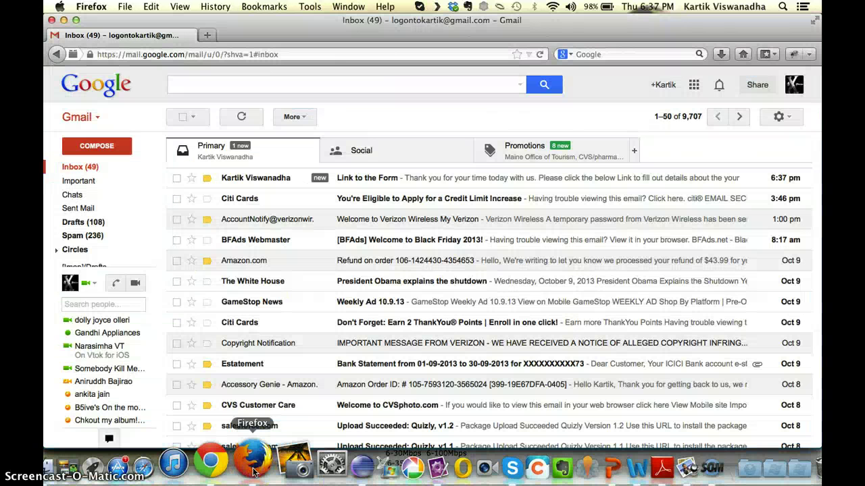
pyautogui.click(387, 176)
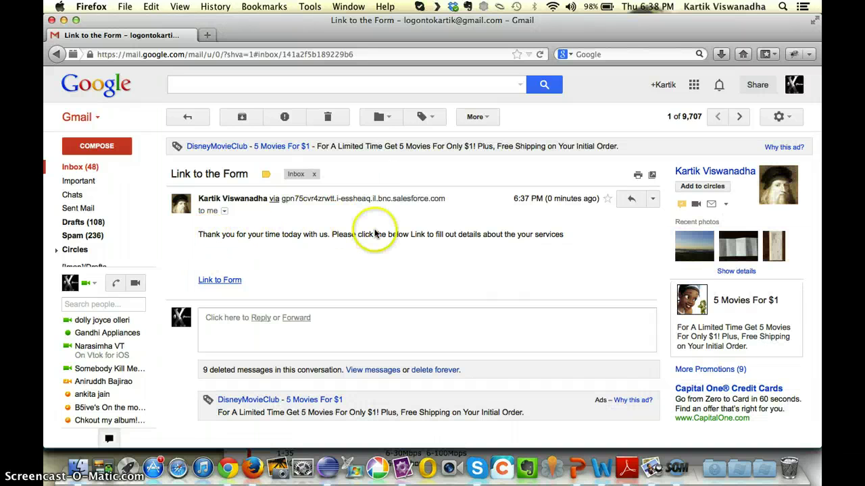
pyautogui.click(213, 281)
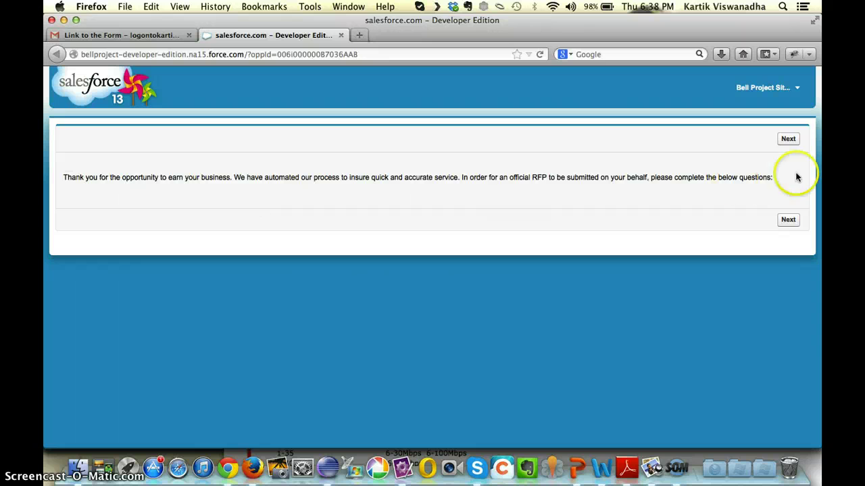
# - Begin the RFP questionnaire, answer 2 locations, and move to the first location's form
pyautogui.click(787, 139)
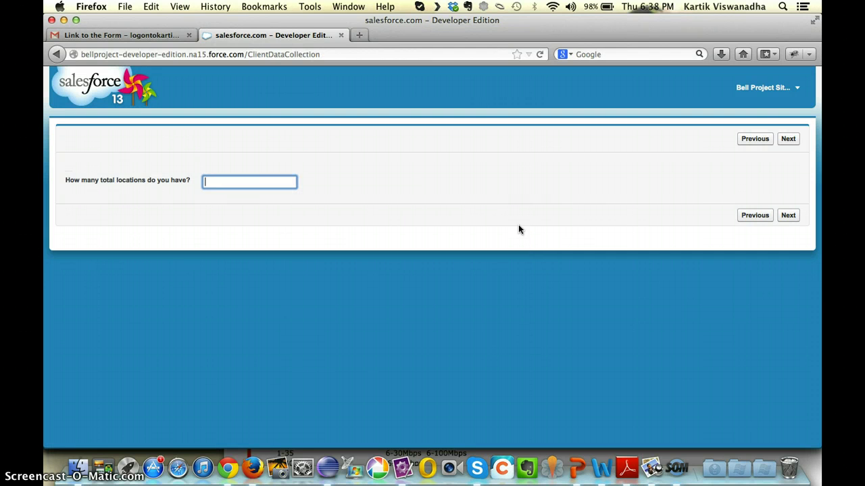
pyautogui.write('2')
pyautogui.press('Tab')
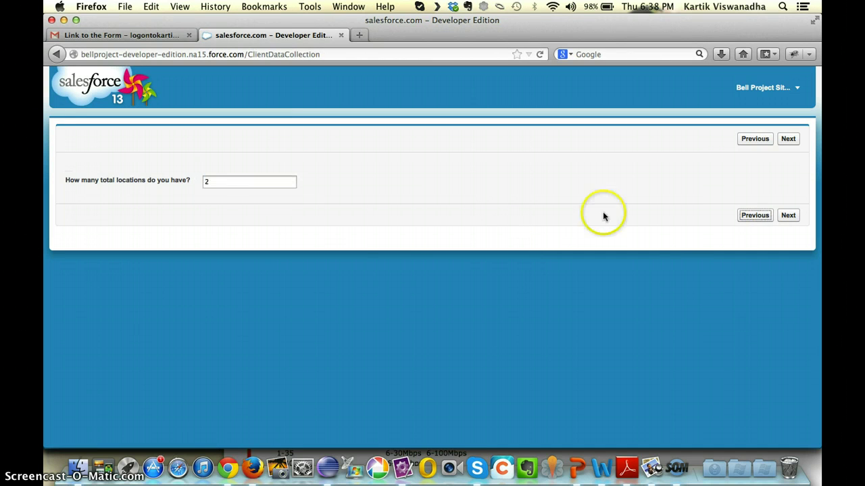
pyautogui.click(787, 142)
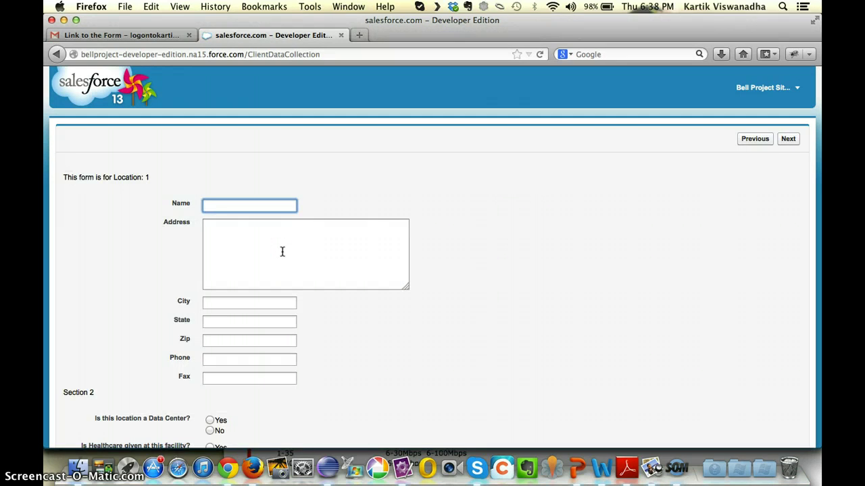
# - Name location 1 Gotham City and enter its street address, city and state
pyautogui.write('Gotham City')
pyautogui.press('Tab')
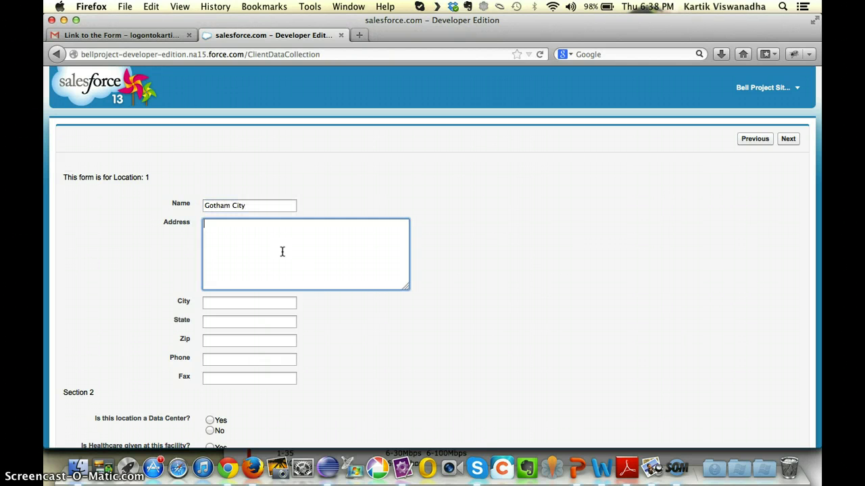
pyautogui.write('1 Main Street')
pyautogui.press('Tab')
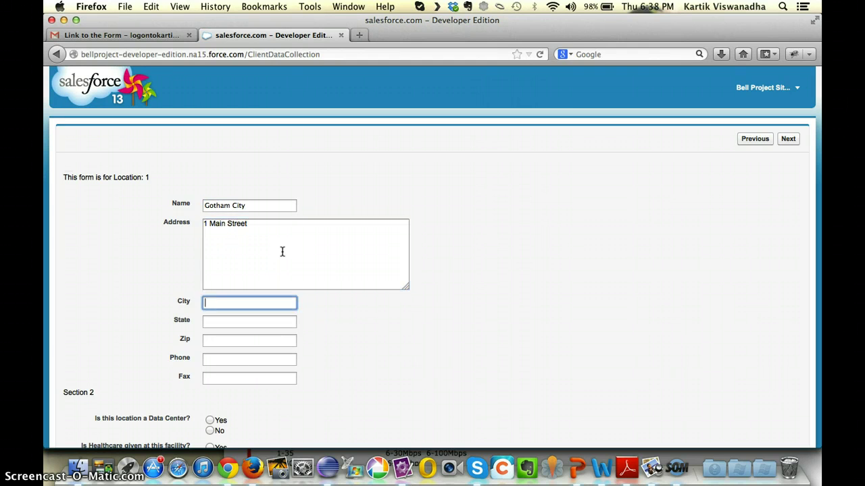
pyautogui.write('Boston')
pyautogui.press('Tab')
pyautogui.write('MA')
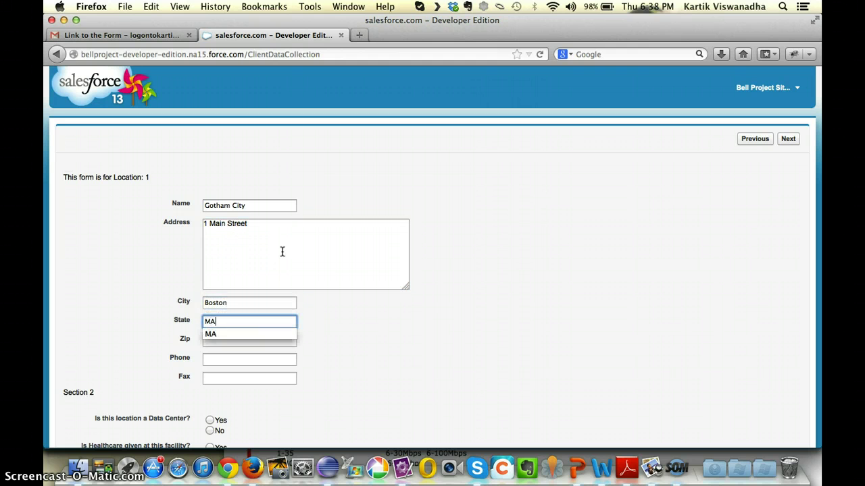
# - Fill in location 1's zip code, phone and fax numbers
pyautogui.press('Tab')
pyautogui.write('02312')
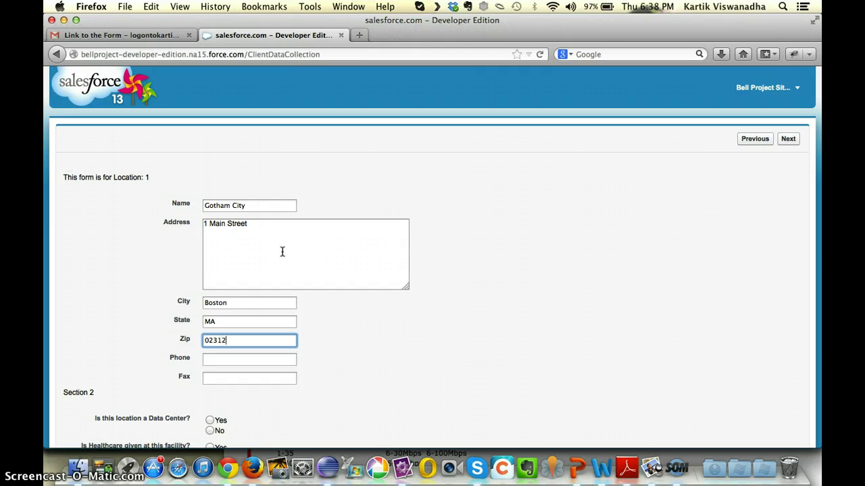
pyautogui.press('Tab')
pyautogui.write('97')
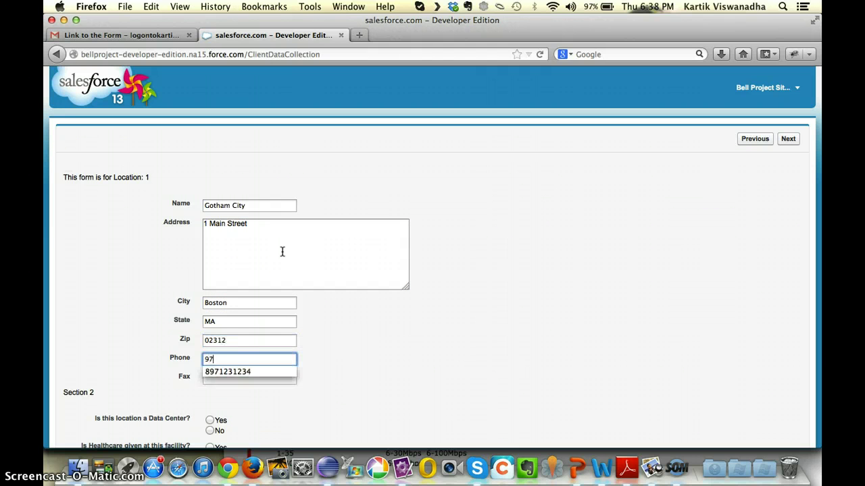
pyautogui.write('81231234')
pyautogui.press('Tab')
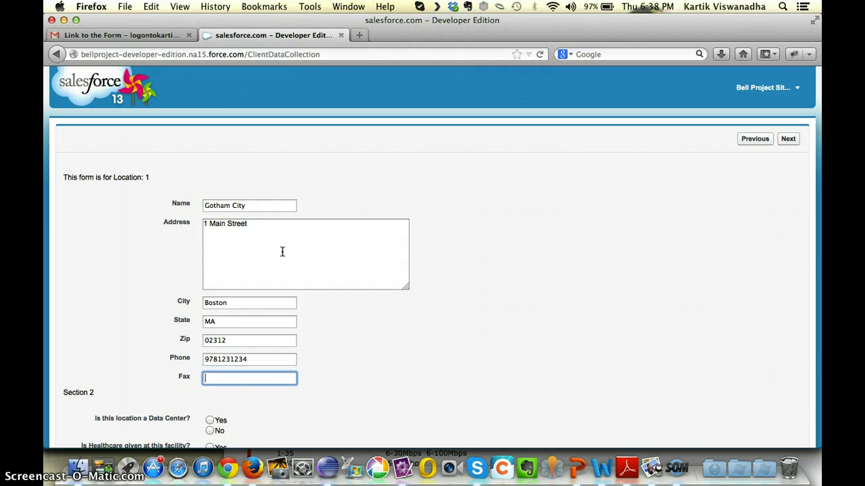
pyautogui.write('9781235555')
# - Answer No to the data center and healthcare questions; enter 100 employees and 200 remote users
pyautogui.scroll(-3, 371, 247)
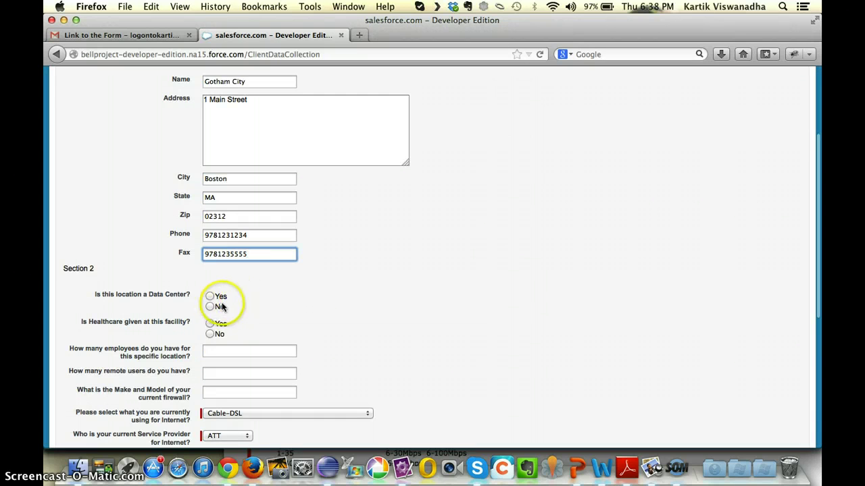
pyautogui.click(210, 307)
pyautogui.click(210, 333)
pyautogui.click(225, 351)
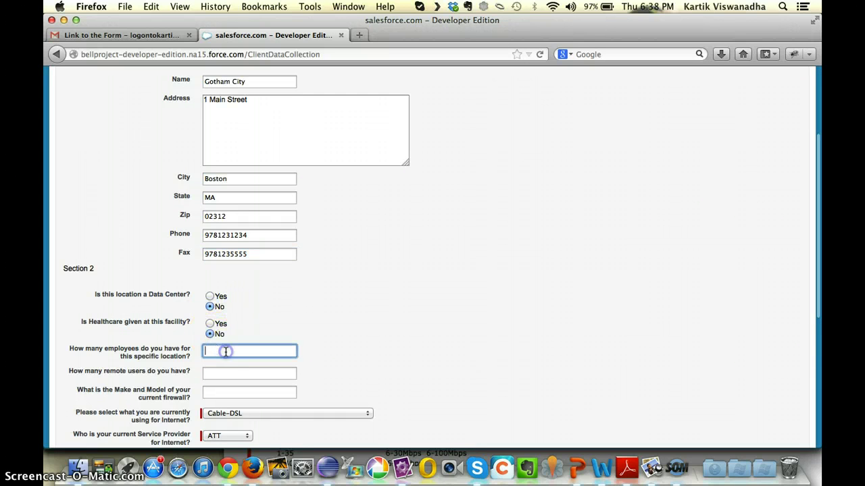
pyautogui.write('100')
pyautogui.press('Tab')
pyautogui.write('200')
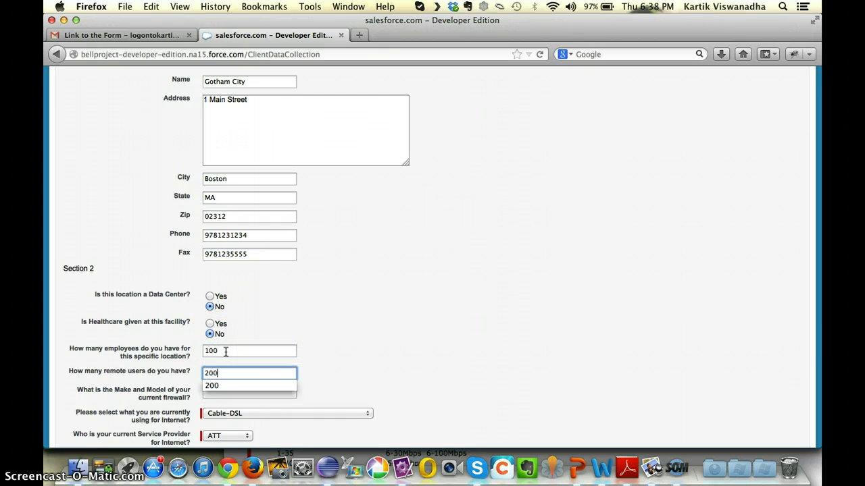
pyautogui.press('Tab')
# - Set the firewall to Temp, answer No to conferencing and savings, and submit location 1
pyautogui.scroll(-4, 320, 377)
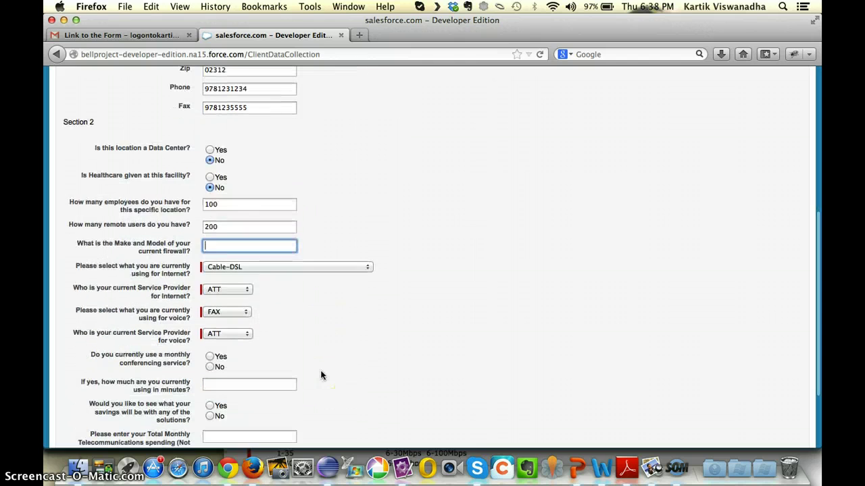
pyautogui.write('Temp')
pyautogui.scroll(-3, 460, 343)
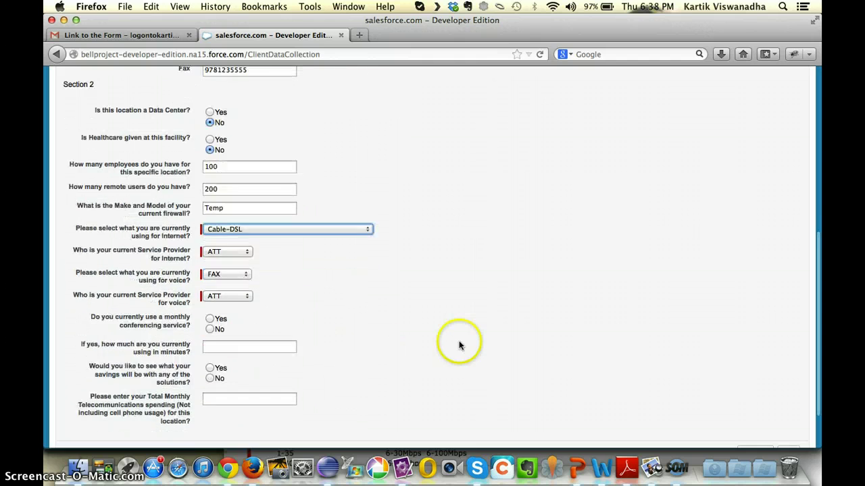
pyautogui.click(210, 272)
pyautogui.click(210, 321)
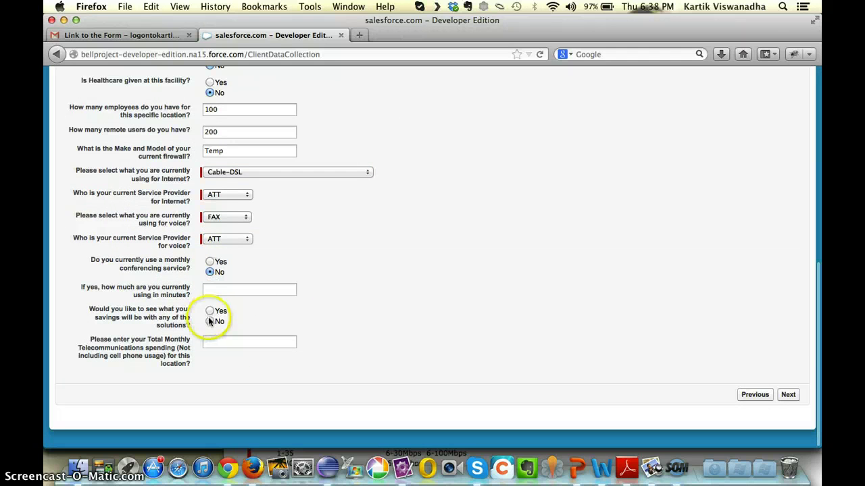
pyautogui.click(788, 394)
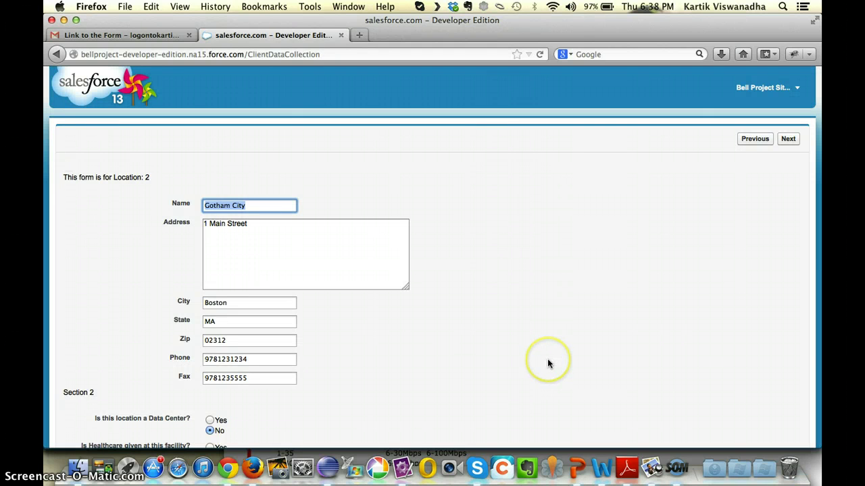
# - Rename location 2 to Arkham City and enter its new street address
pyautogui.click(453, 363)
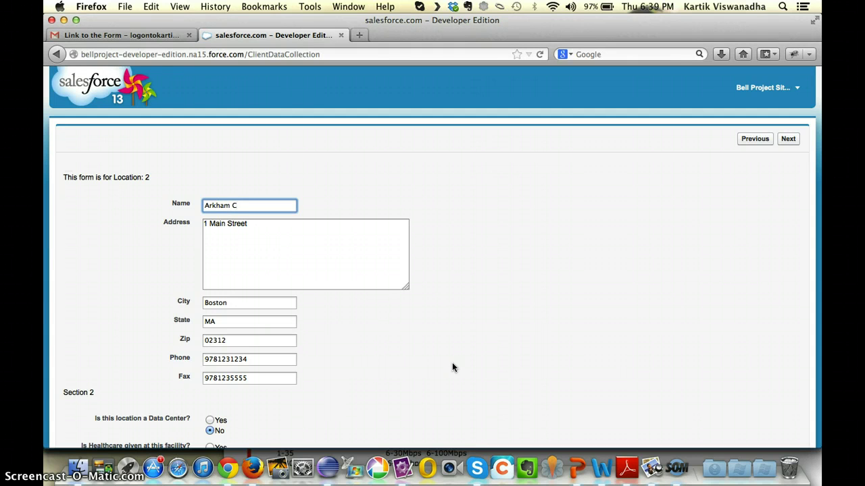
pyautogui.write('y')
pyautogui.press('Tab')
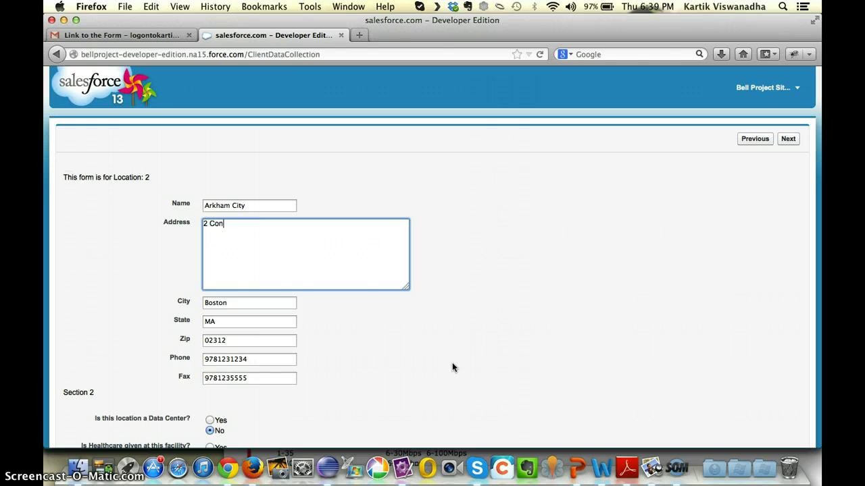
pyautogui.write('2 Congress Street')
pyautogui.press('Tab')
pyautogui.write('New')
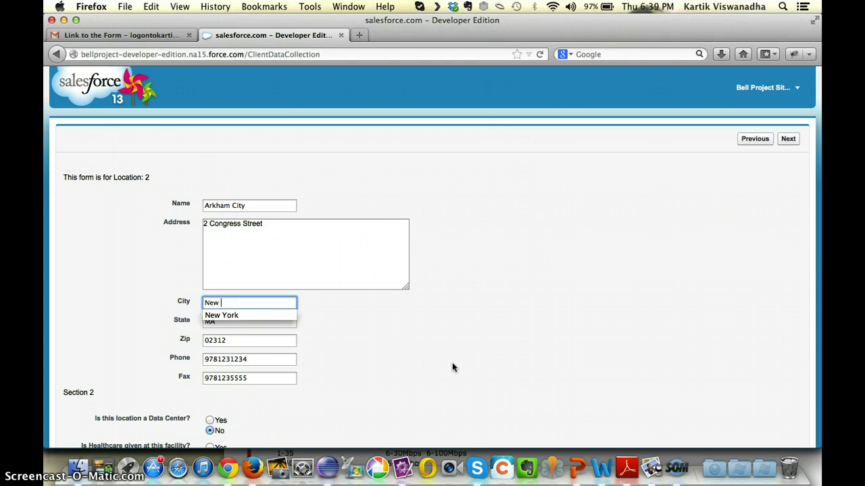
pyautogui.press('Tab')
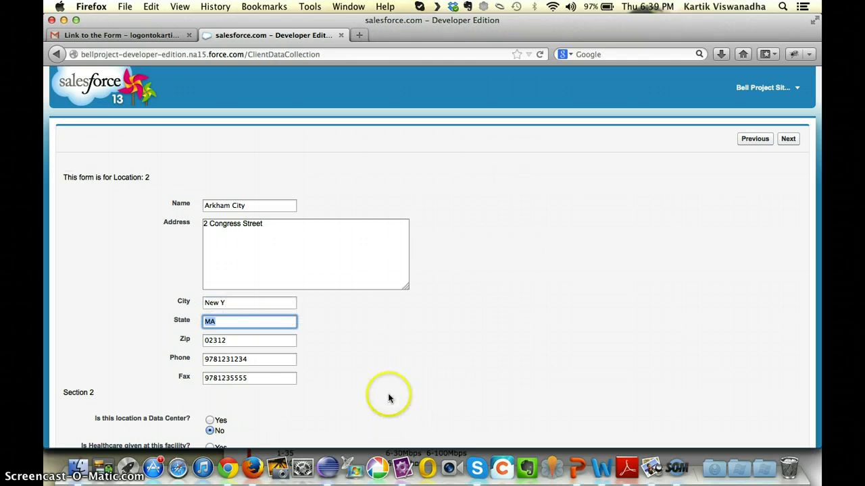
# - Set location 2's city to New York, state NY, and accept the suggested zip code
pyautogui.click(267, 305)
pyautogui.write('o')
pyautogui.press('Down')
pyautogui.press('Tab')
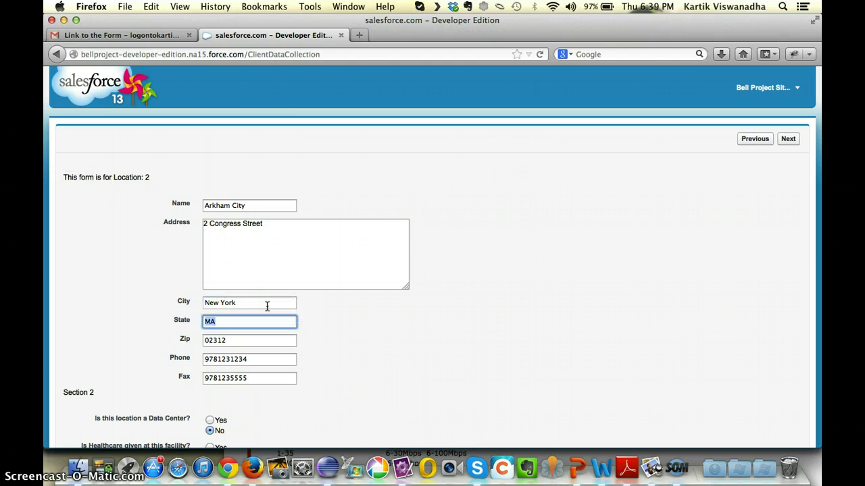
pyautogui.write('NY')
pyautogui.press('Tab')
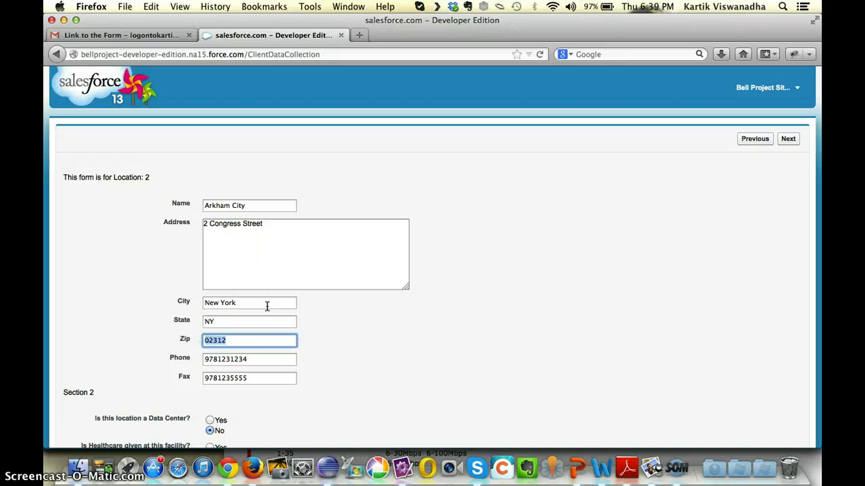
pyautogui.write('10')
pyautogui.press('Down')
pyautogui.press('Tab')
# - Edit the ending digits of the phone and fax numbers, then submit and finish the questionnaire
pyautogui.press('BackSpace')
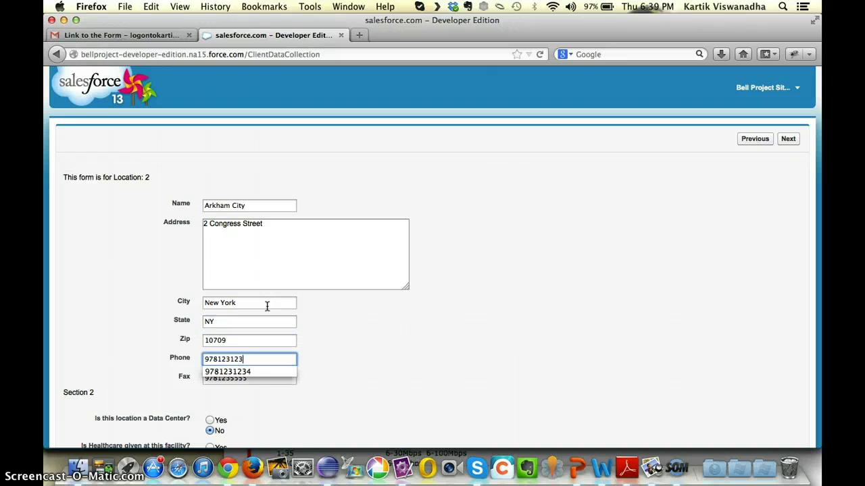
pyautogui.write('33')
pyautogui.press('Tab')
pyautogui.press('Right')
pyautogui.press('BackSpace')
pyautogui.press('BackSpace')
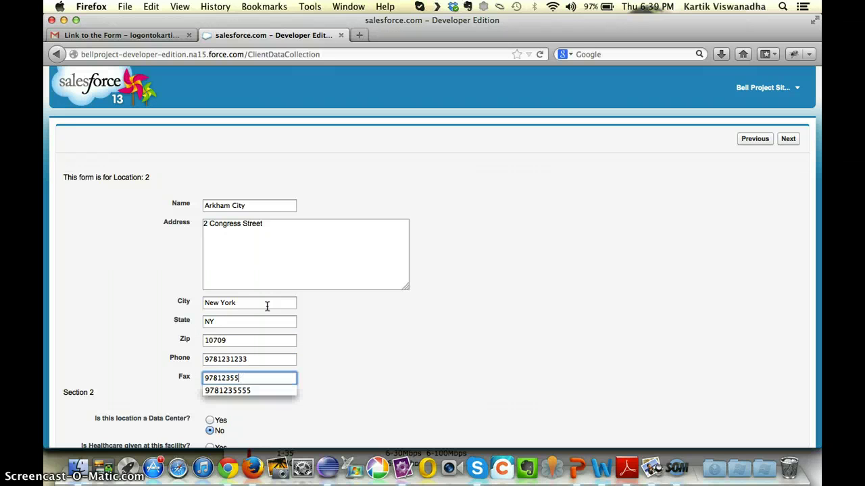
pyautogui.write('21')
pyautogui.press('Tab')
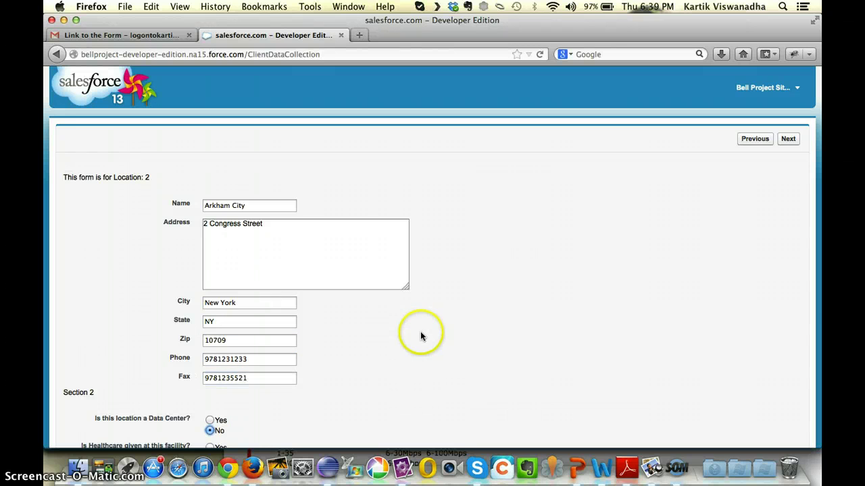
pyautogui.scroll(-10, 422, 337)
pyautogui.click(788, 394)
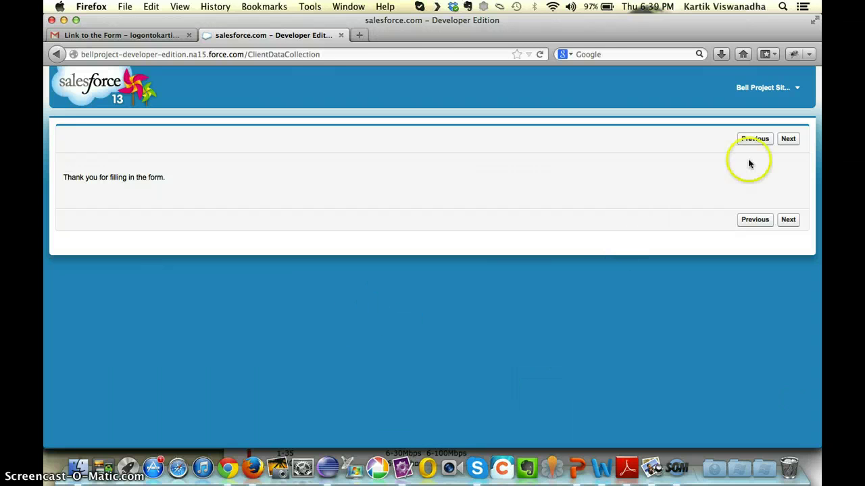
pyautogui.click(788, 143)
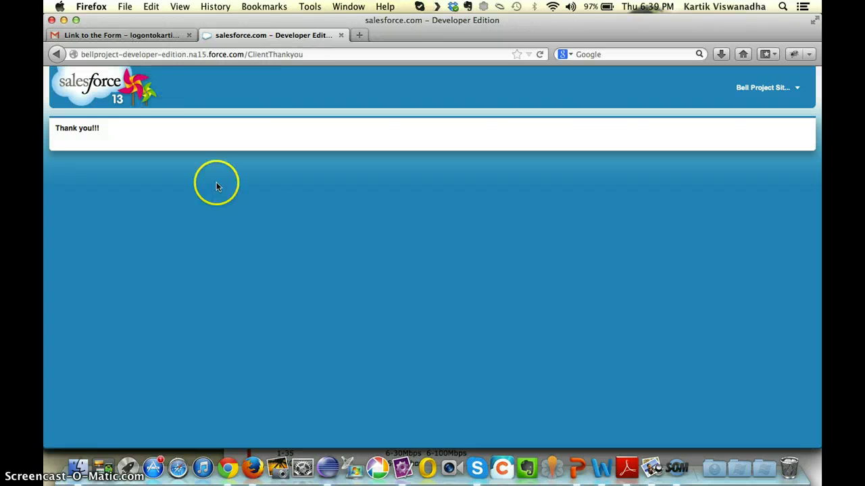
# - In Chrome, check the Wayne Enterprises opportunity's ATT, Sprint and T-Mobile partners, then return to Firefox
pyautogui.click(227, 466)
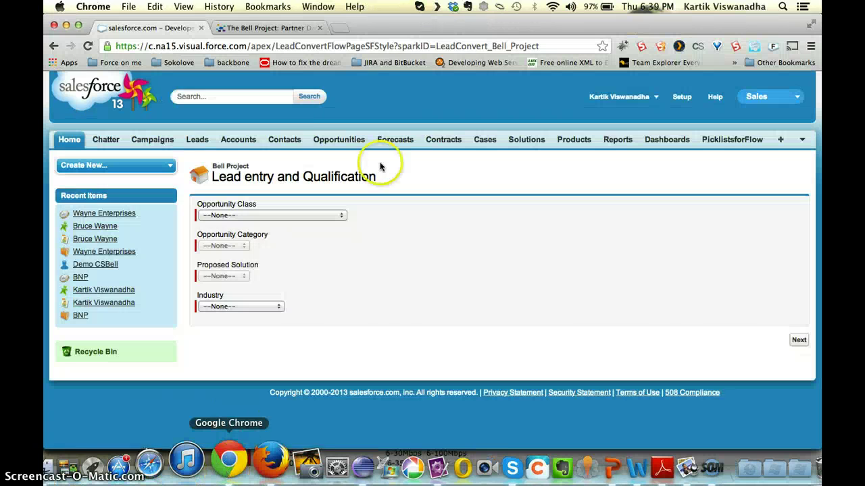
pyautogui.click(323, 139)
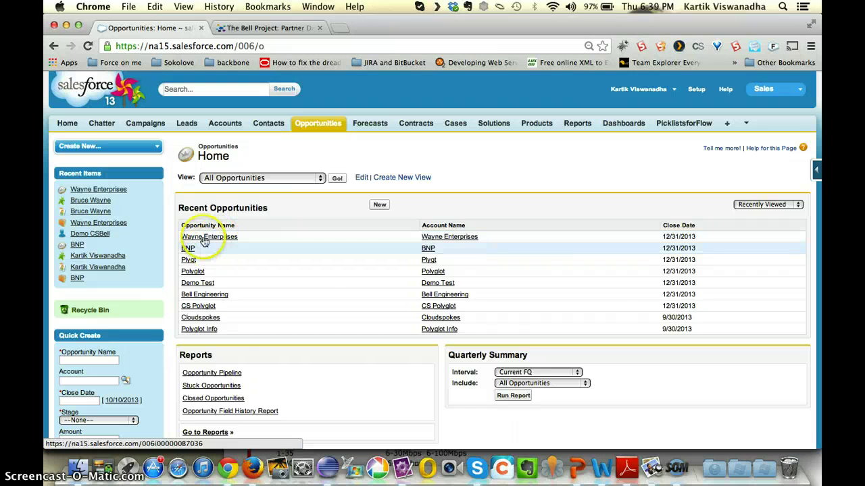
pyautogui.click(182, 235)
pyautogui.scroll(-10, 213, 257)
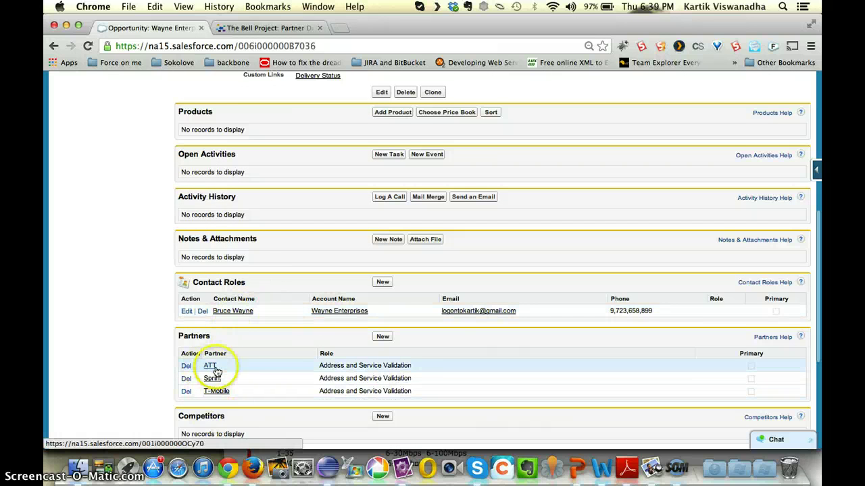
pyautogui.scroll(-2, 230, 370)
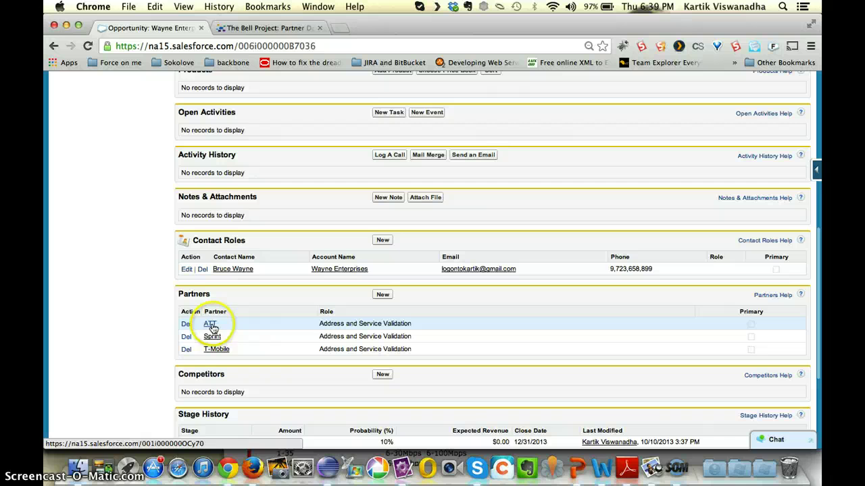
pyautogui.click(256, 463)
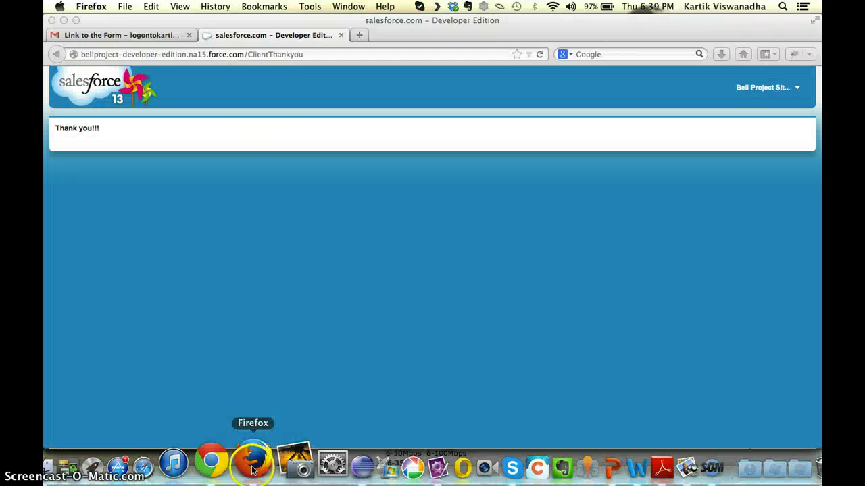
# - Return to the Gmail inbox and sign out of the Google account
pyautogui.click(102, 35)
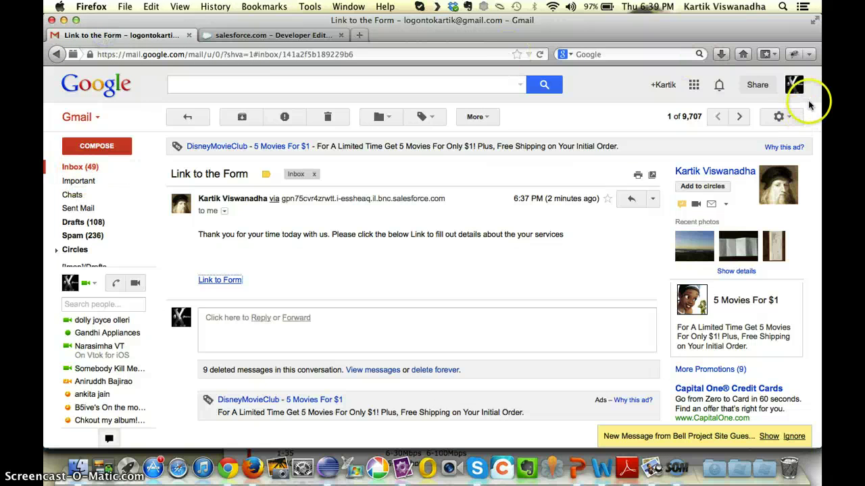
pyautogui.click(81, 167)
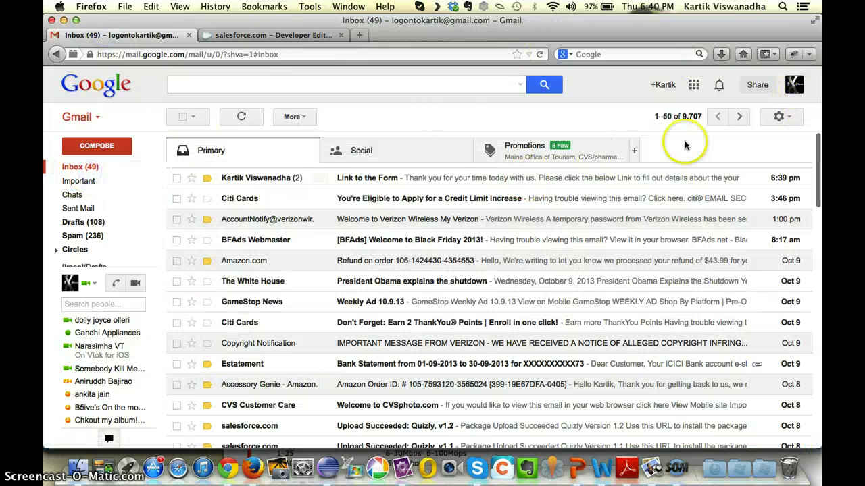
pyautogui.click(793, 94)
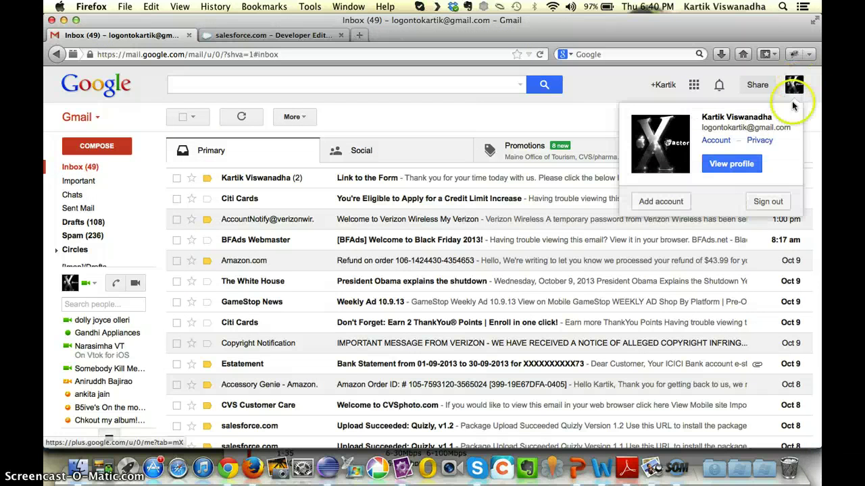
pyautogui.click(774, 203)
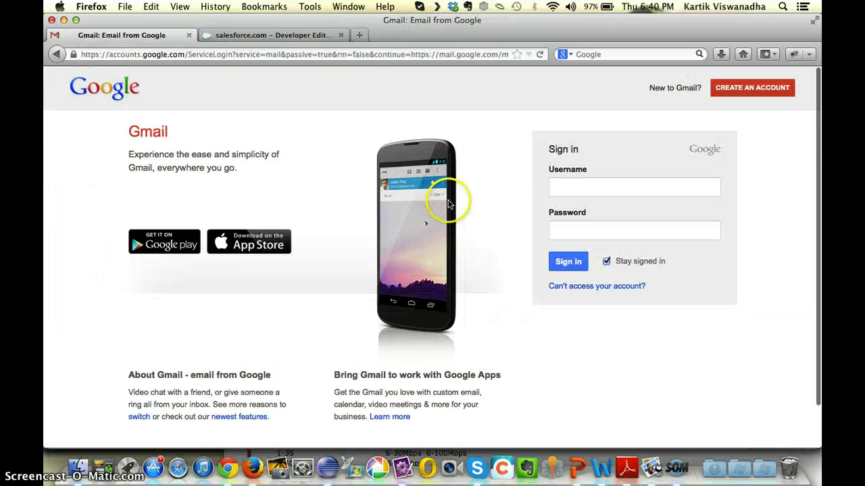
# - Sign back in with the saved username and password, then follow the 'Link to the Form' email's link
pyautogui.write('ka')
pyautogui.press('Down')
pyautogui.press('Tab')
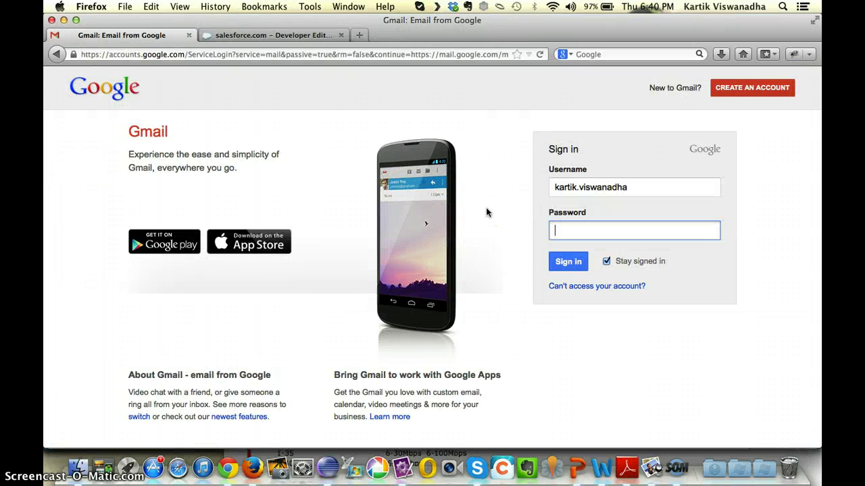
pyautogui.write('••••••')
pyautogui.press('Return')
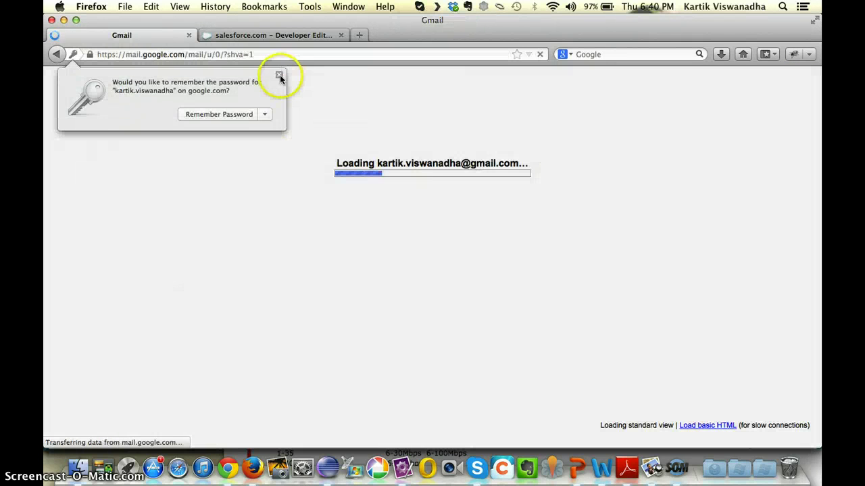
pyautogui.click(279, 76)
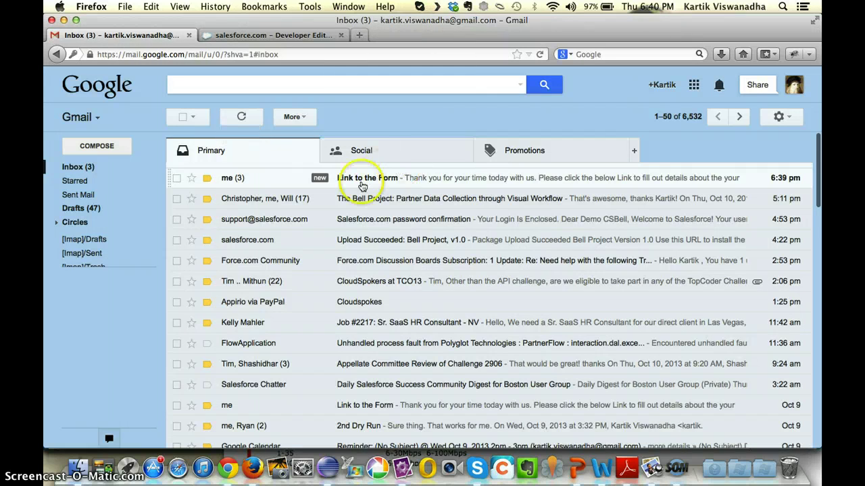
pyautogui.click(361, 180)
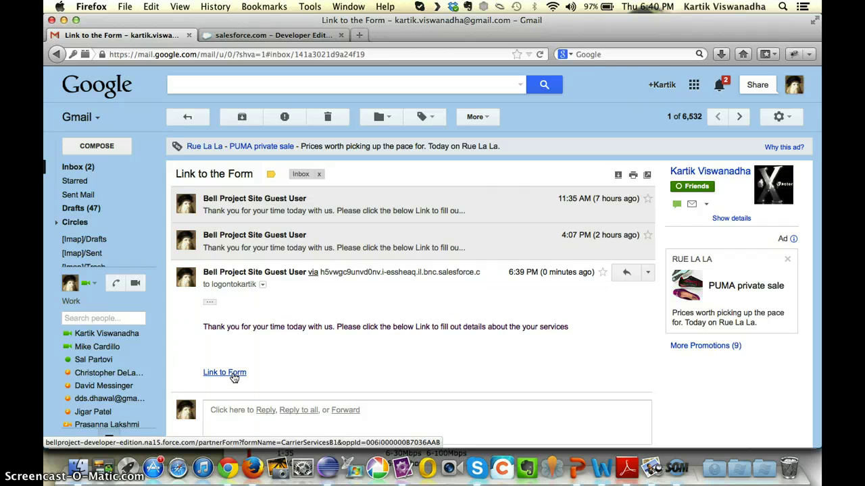
pyautogui.click(230, 373)
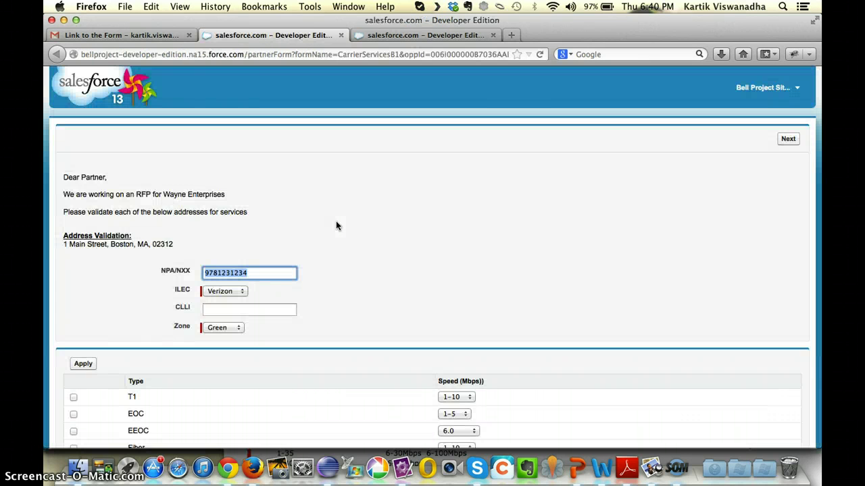
# - Highlight the CarrierServicesB1 form name and compare it with the Wayne Enterprises opportunity
pyautogui.click(358, 86)
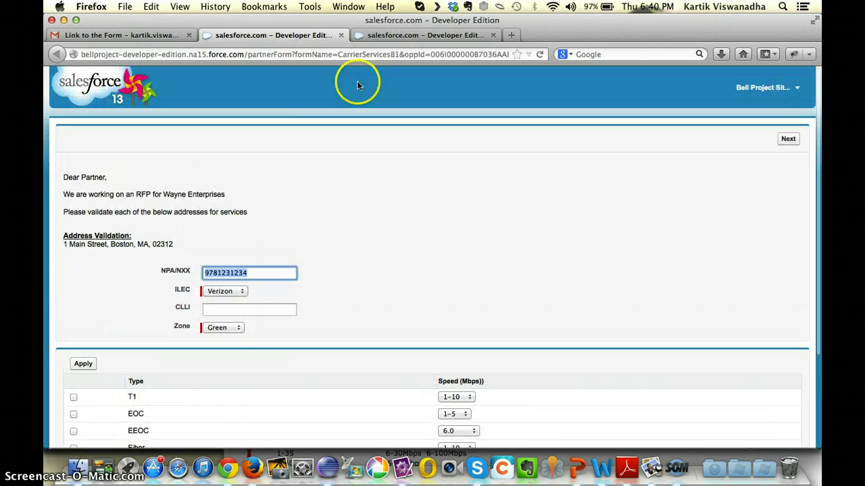
pyautogui.doubleClick(369, 56)
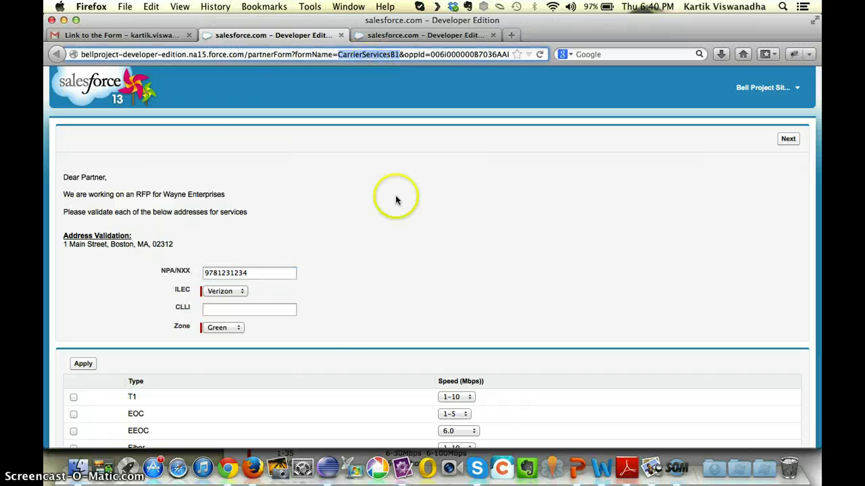
pyautogui.press('super+Tab')
pyautogui.scroll(8, 305, 215)
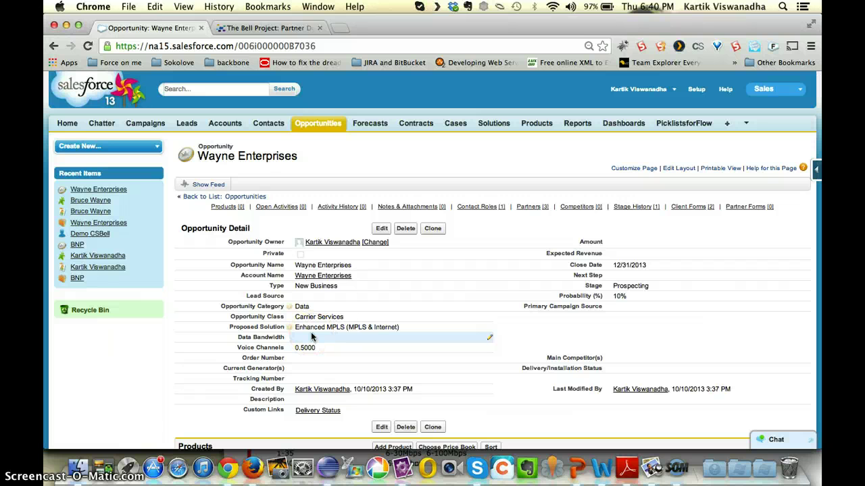
pyautogui.press('super+Tab')
# - Scroll through the Boston address's partner form down to the CLLI field
pyautogui.scroll(-3, 331, 264)
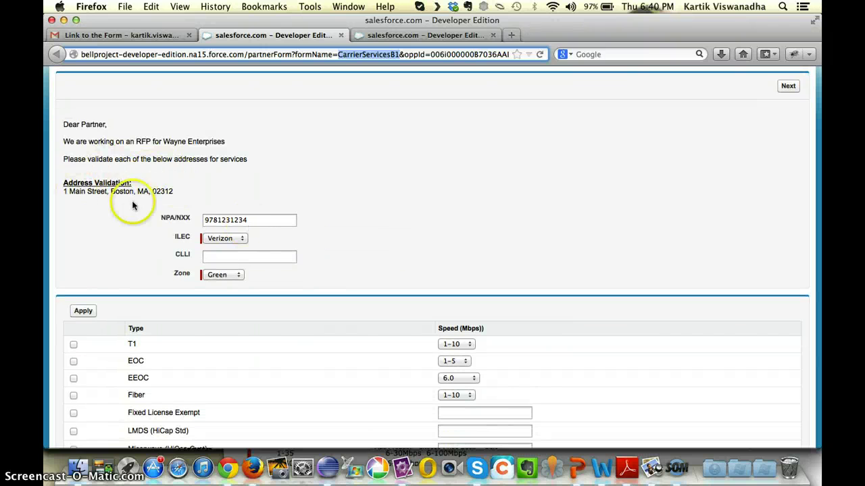
pyautogui.scroll(-1, 135, 236)
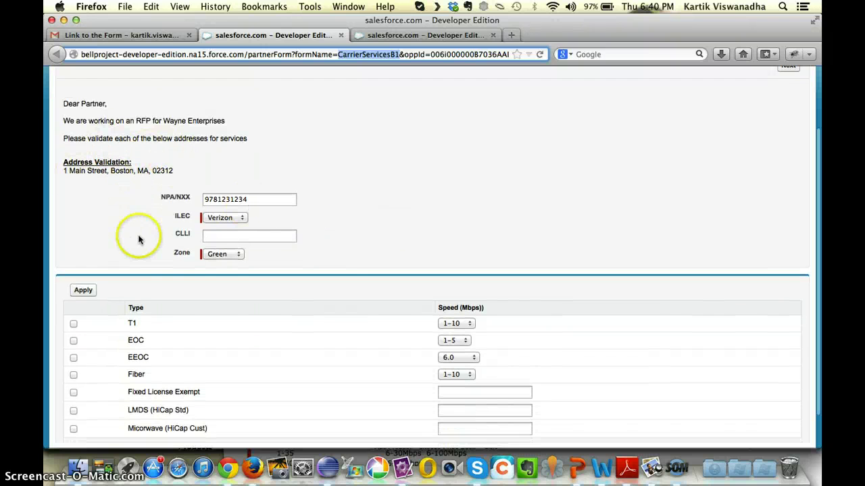
pyautogui.scroll(3, 379, 235)
pyautogui.click(379, 234)
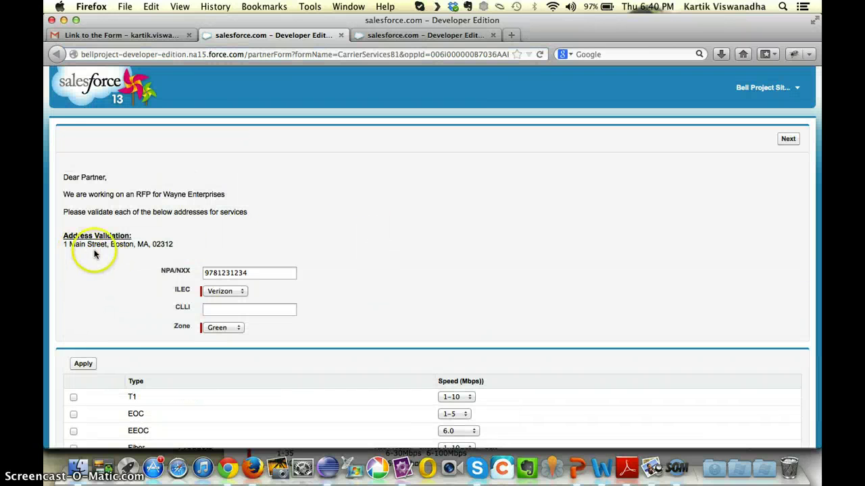
pyautogui.scroll(-3, 305, 271)
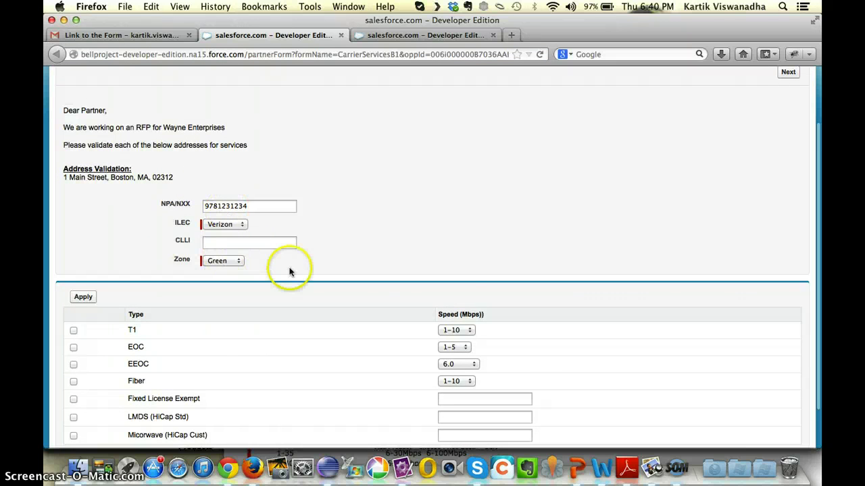
pyautogui.scroll(-1, 286, 271)
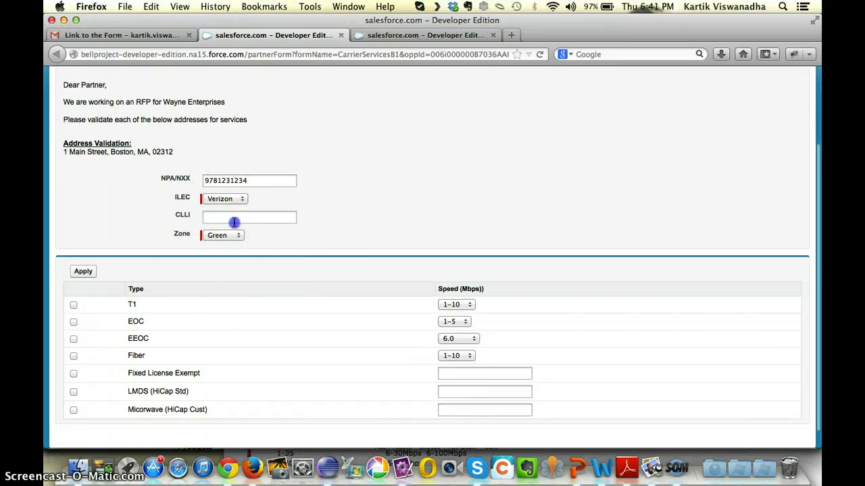
pyautogui.click(234, 220)
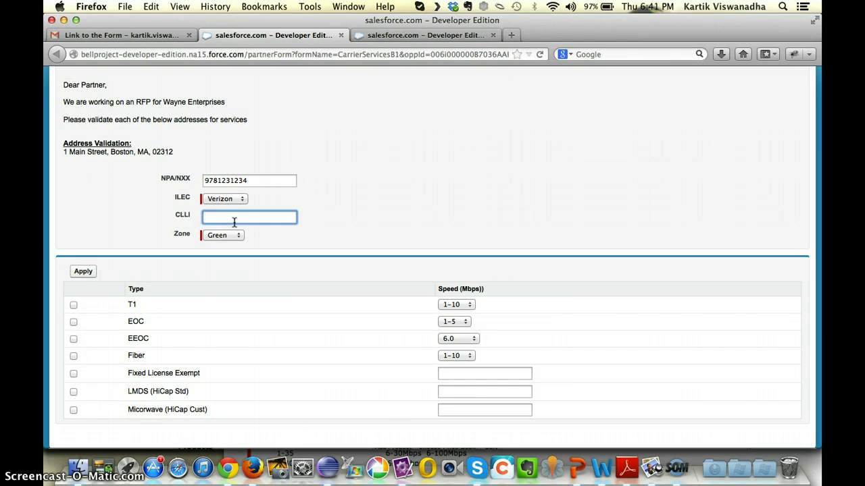
pyautogui.click(225, 221)
pyautogui.scroll(-1, 226, 221)
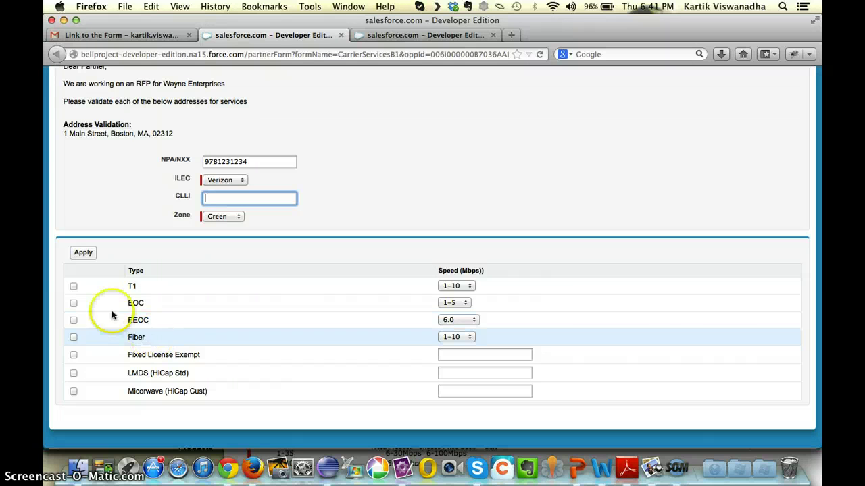
# - Apply T1 at 1-12 and EOC at 1-3, fill CLLI with Test, and advance
pyautogui.click(73, 287)
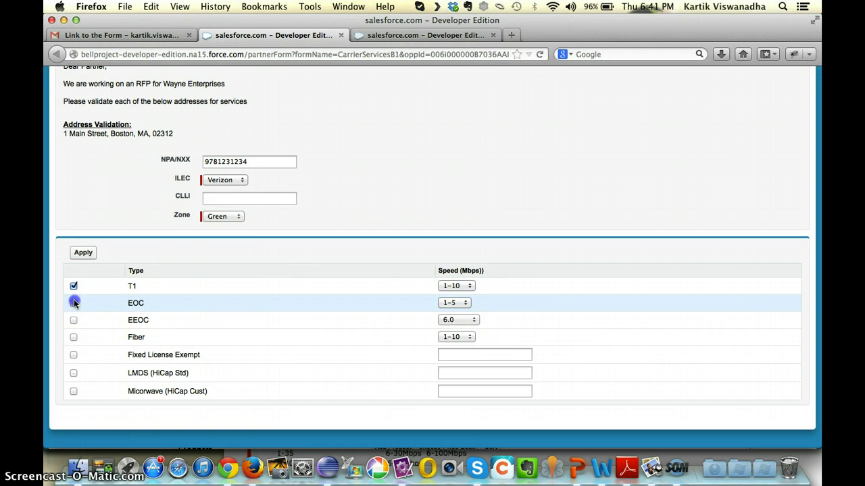
pyautogui.click(74, 302)
pyautogui.click(461, 286)
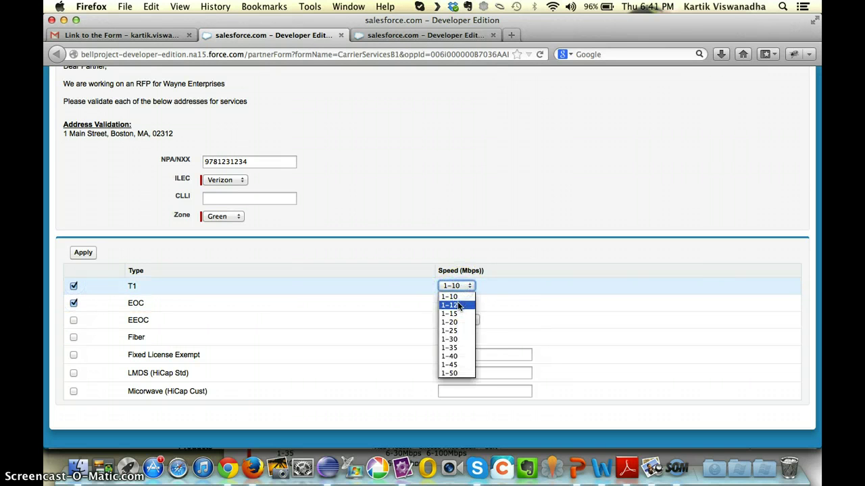
pyautogui.click(458, 305)
pyautogui.click(458, 303)
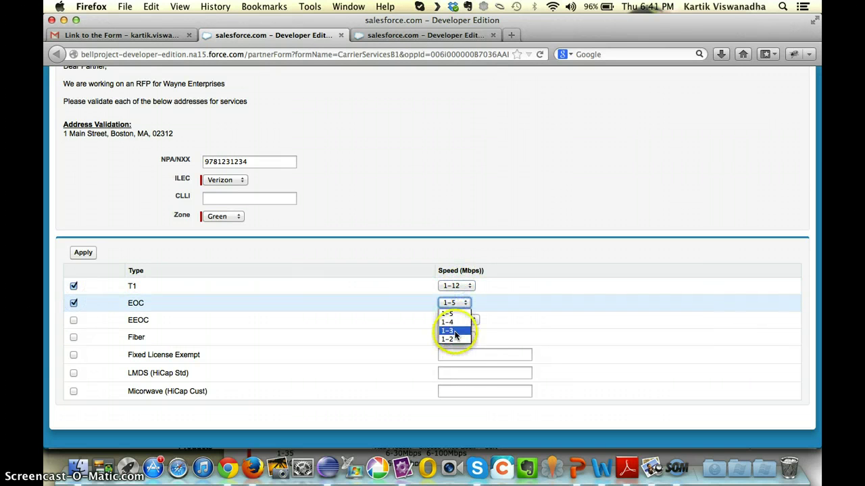
pyautogui.click(451, 332)
pyautogui.click(86, 254)
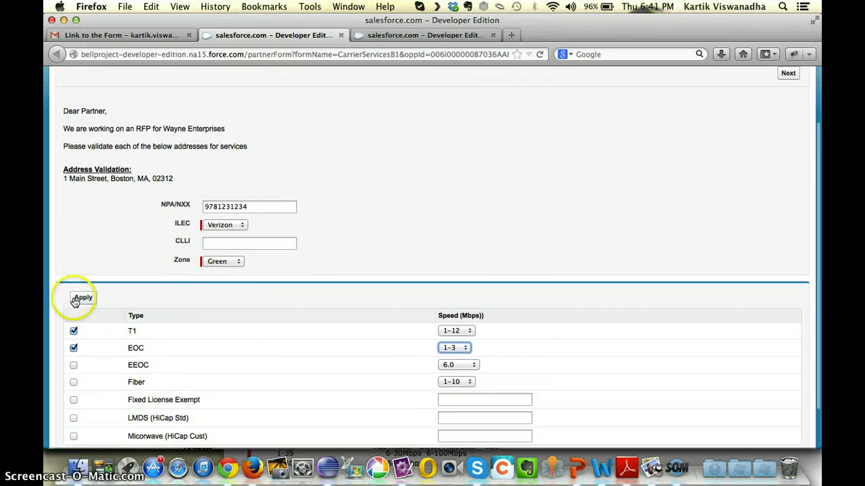
pyautogui.click(81, 300)
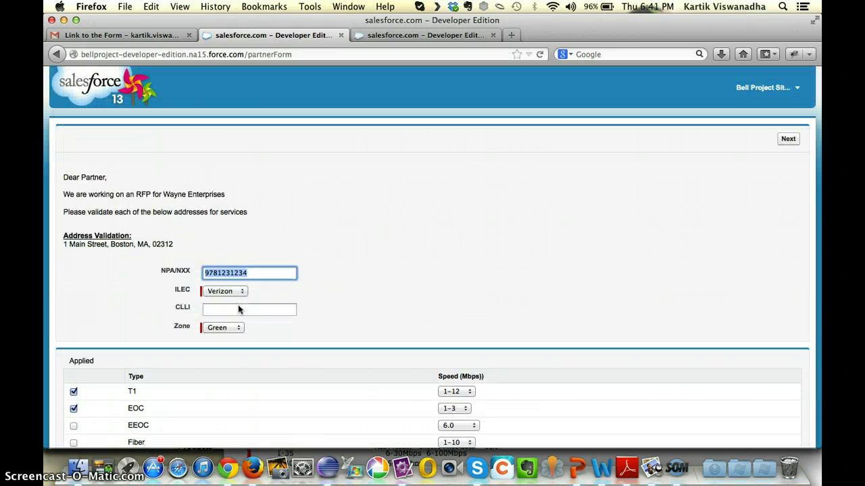
pyautogui.doubleClick(225, 273)
pyautogui.click(245, 308)
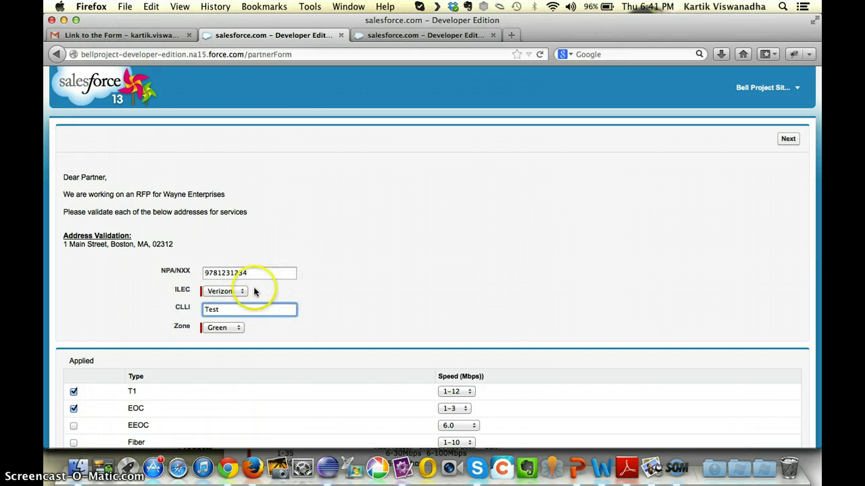
pyautogui.click(788, 139)
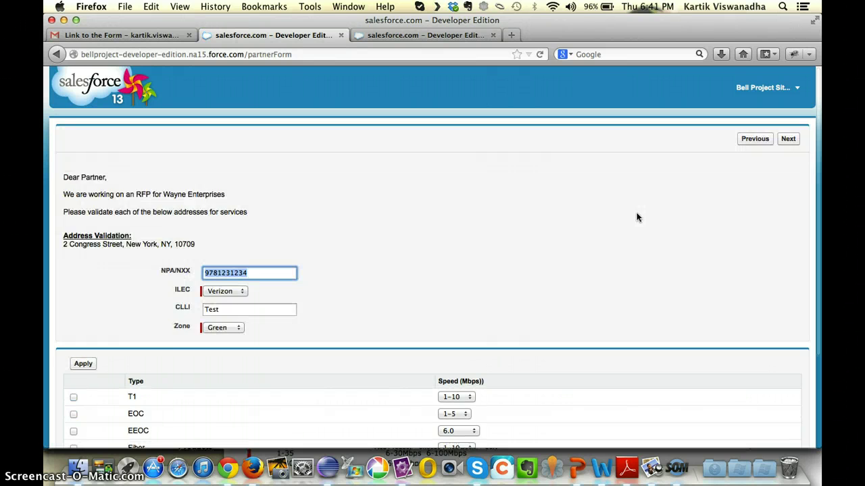
# - Tick Fixed License Exempt and LMDS (HiCap Std) for the New York address
pyautogui.scroll(-2, 371, 277)
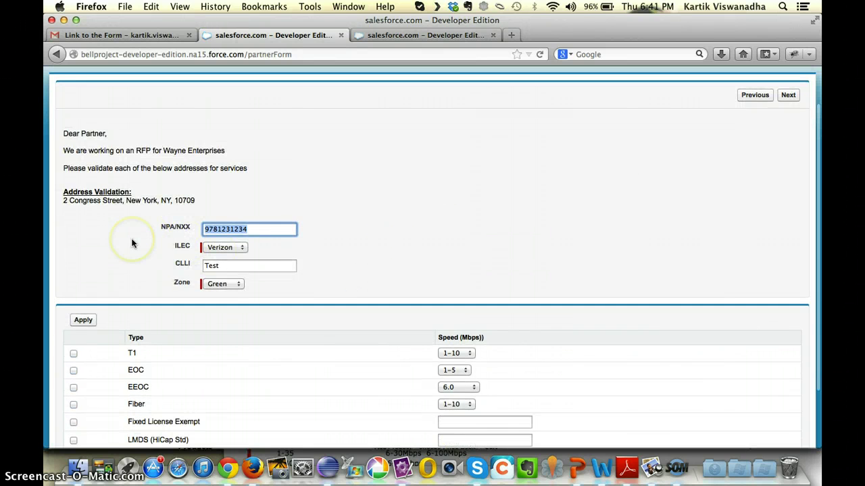
pyautogui.scroll(-1, 132, 243)
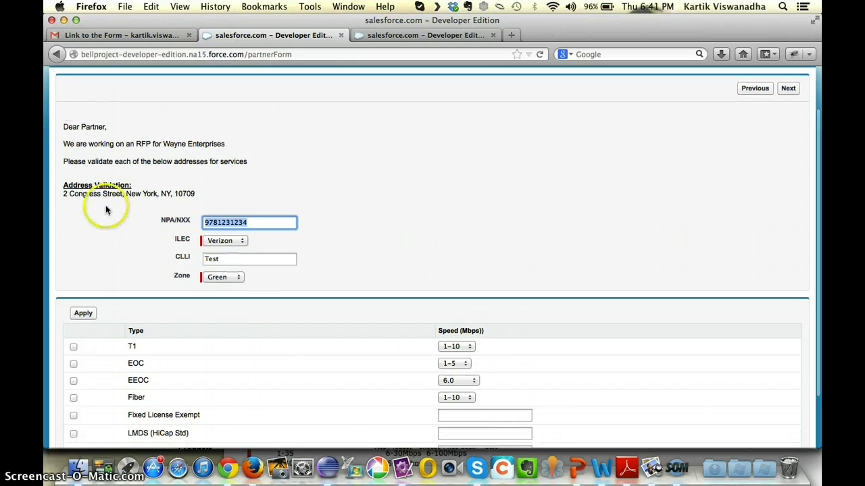
pyautogui.moveTo(62, 194); pyautogui.dragTo(196, 194)
pyautogui.scroll(-3, 351, 215)
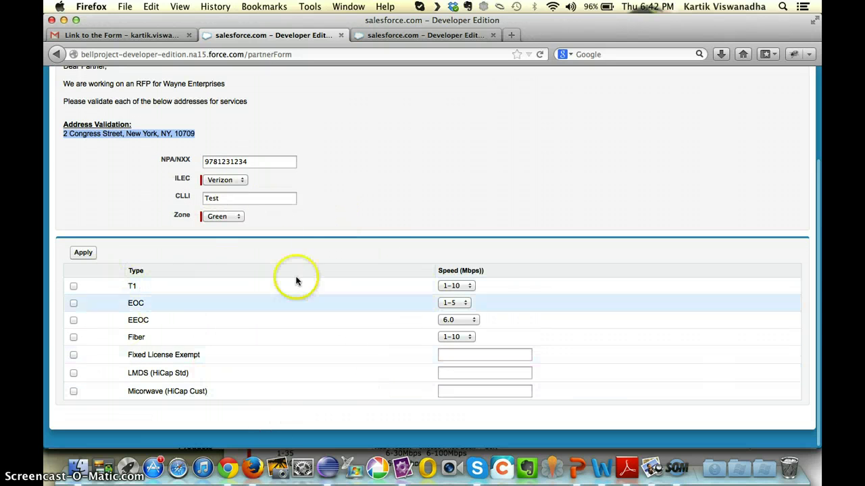
pyautogui.click(74, 355)
pyautogui.click(74, 373)
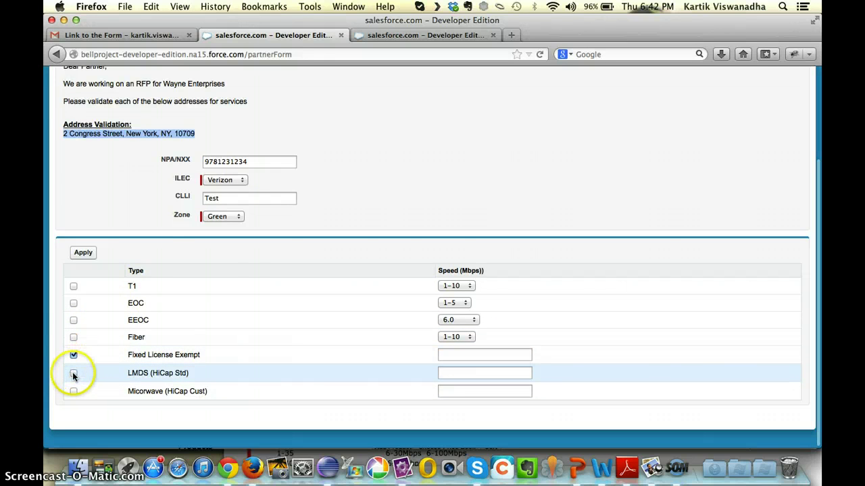
# - Set ILEC to ATT, zone to Yellow, CLLI to Test2, and submit the partner form
pyautogui.scroll(2, 248, 283)
pyautogui.click(233, 244)
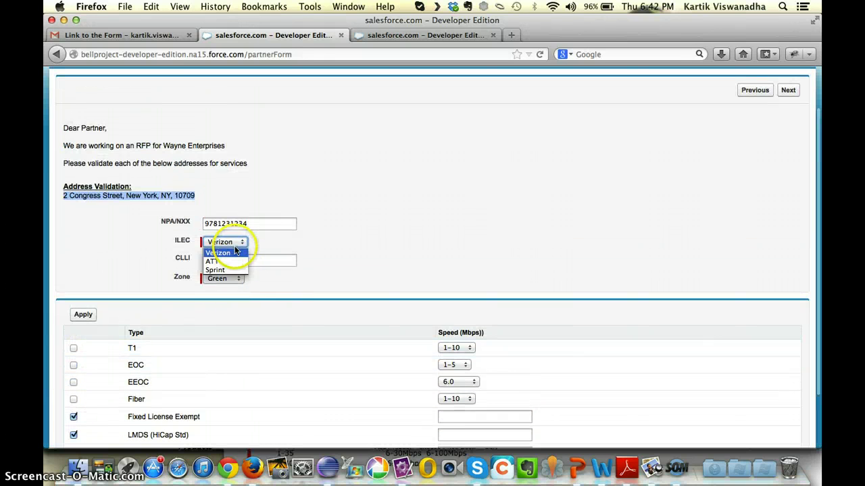
pyautogui.click(223, 257)
pyautogui.click(229, 281)
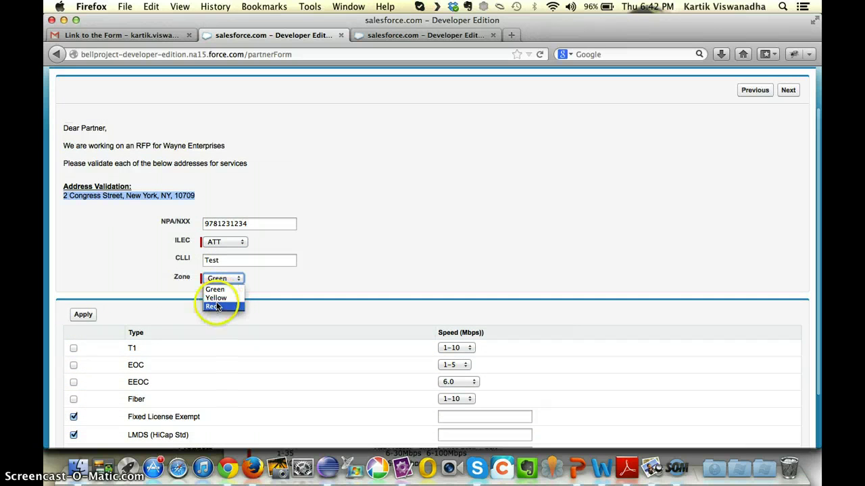
pyautogui.click(216, 298)
pyautogui.click(228, 260)
pyautogui.write('2')
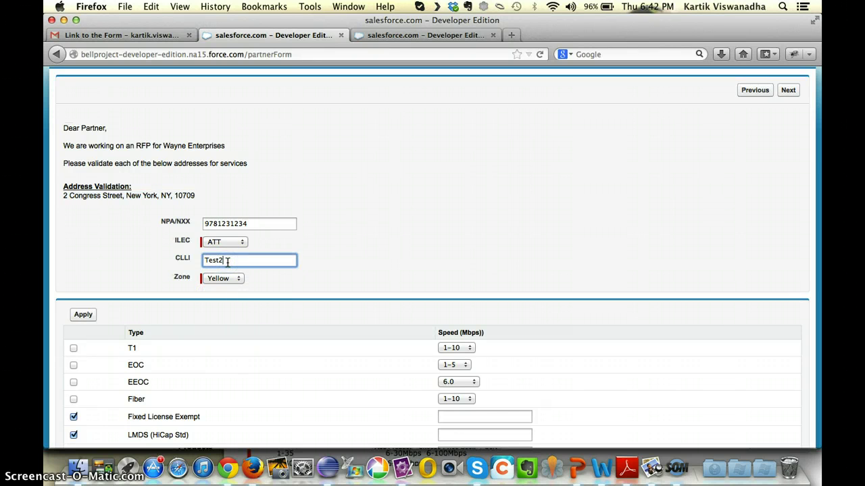
pyautogui.scroll(2, 688, 237)
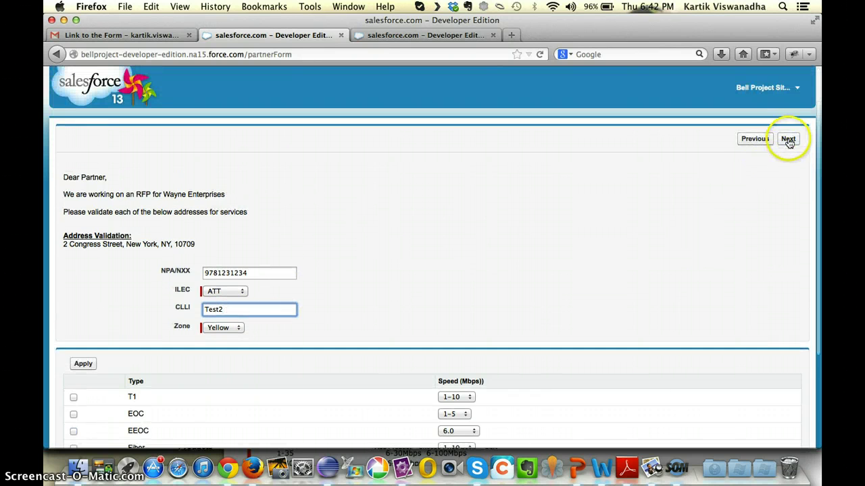
pyautogui.click(787, 138)
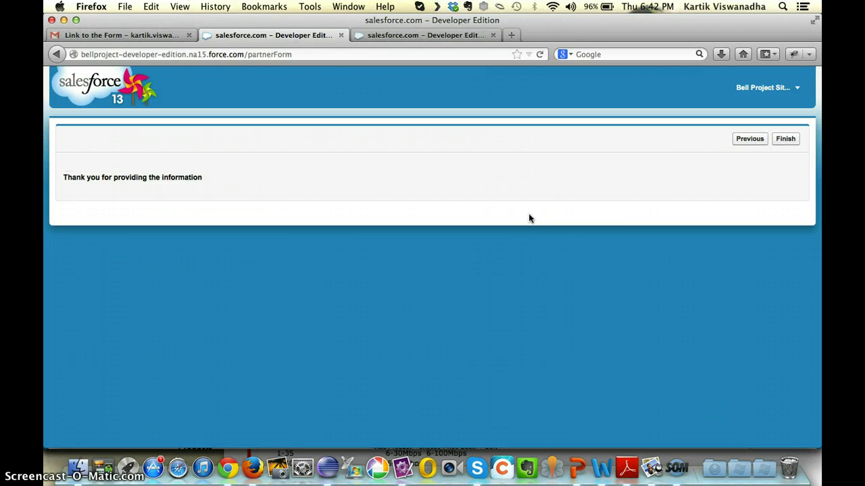
pyautogui.click(783, 138)
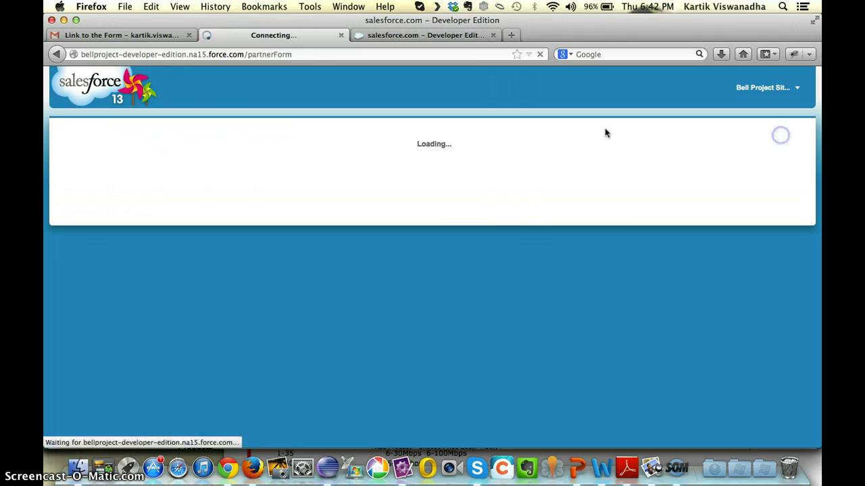
# - Refresh the Wayne Enterprises opportunity to list partner forms PF-00090 and PF-00091
pyautogui.press('super+Tab')
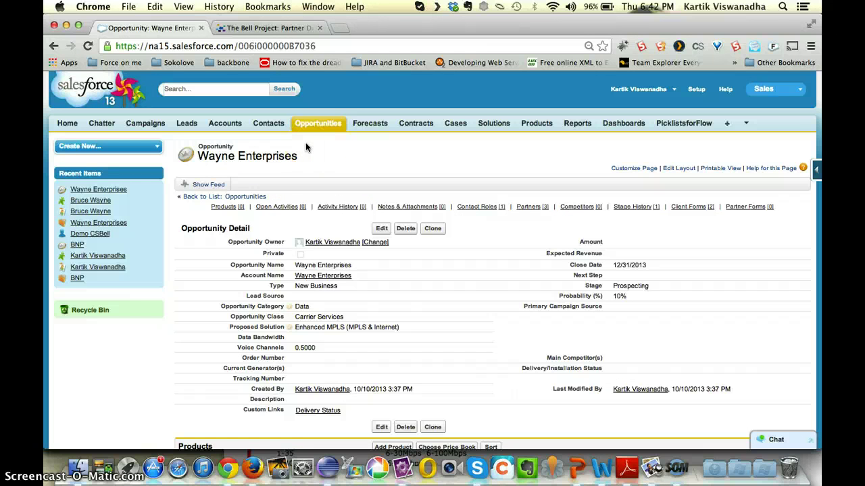
pyautogui.click(314, 128)
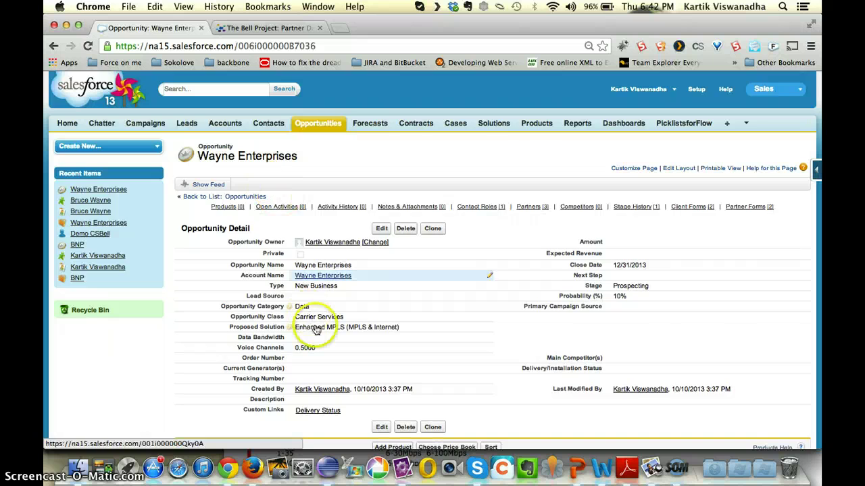
pyautogui.scroll(-15, 316, 330)
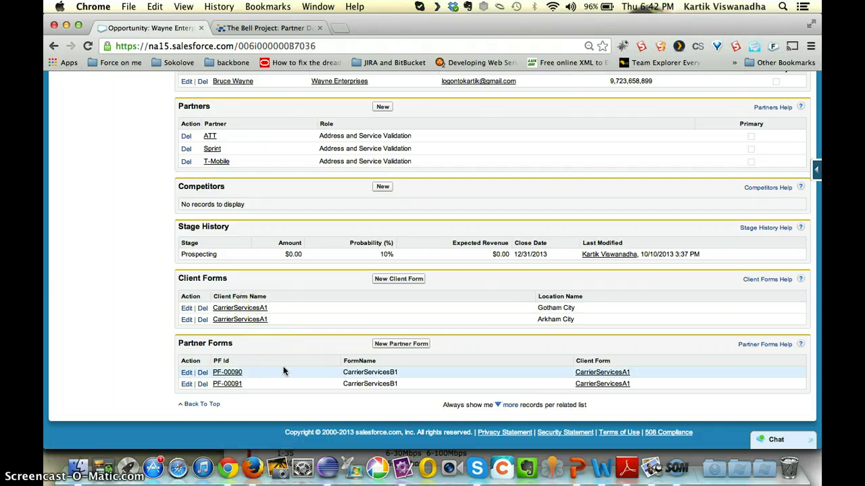
pyautogui.click(227, 372)
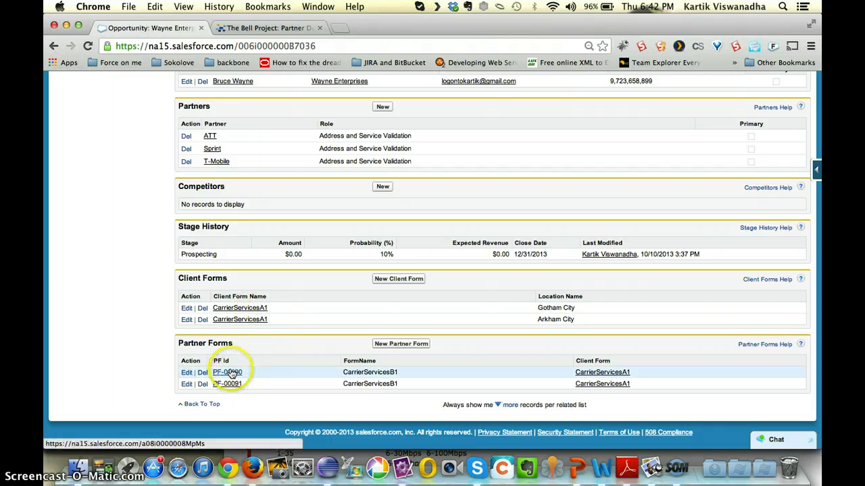
pyautogui.scroll(-2, 231, 374)
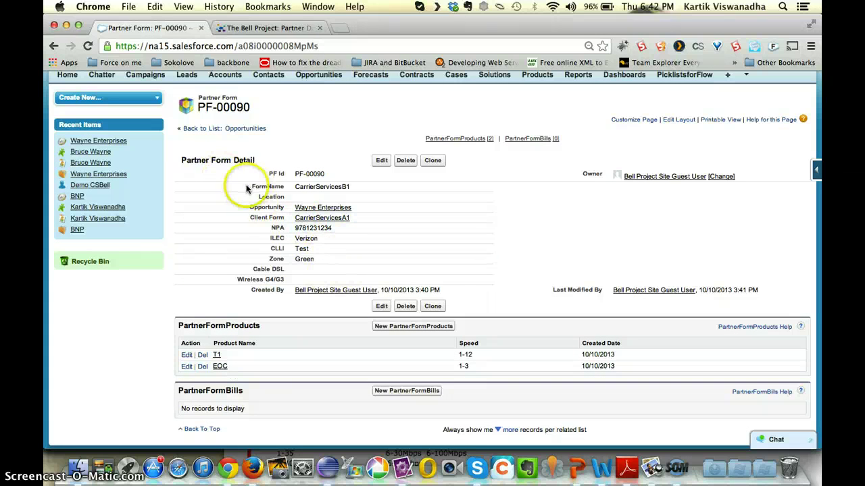
pyautogui.moveTo(314, 225)
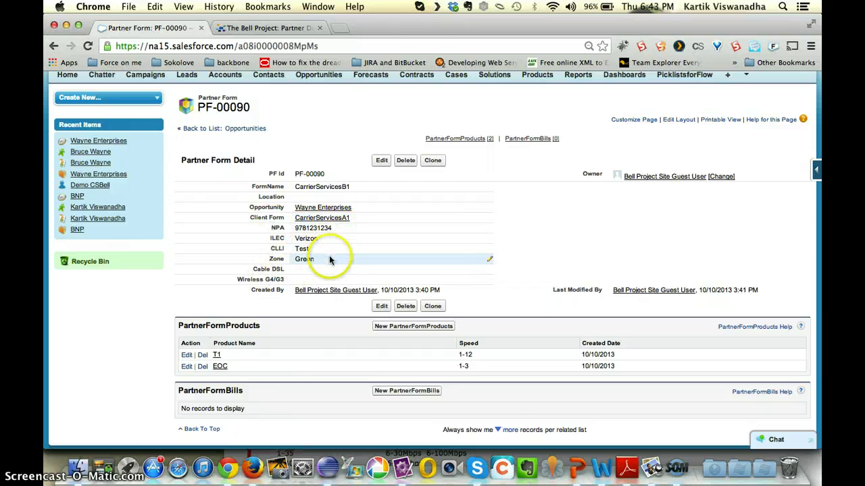
pyautogui.scroll(-1, 324, 304)
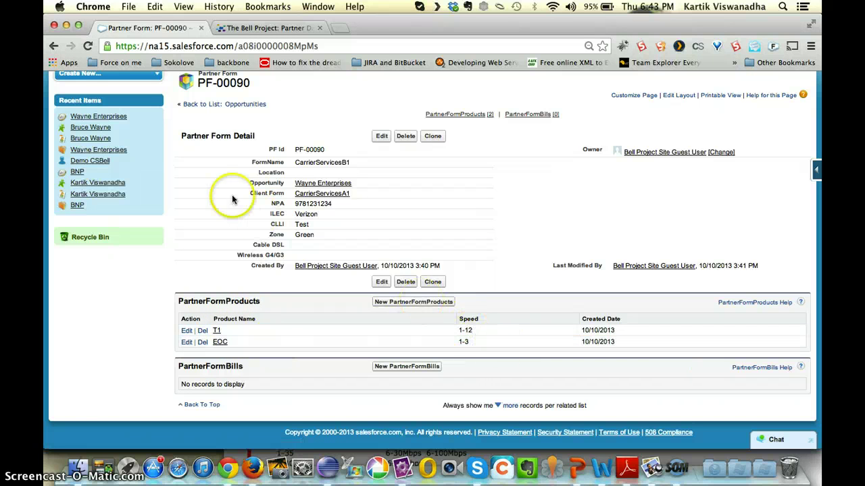
pyautogui.click(54, 45)
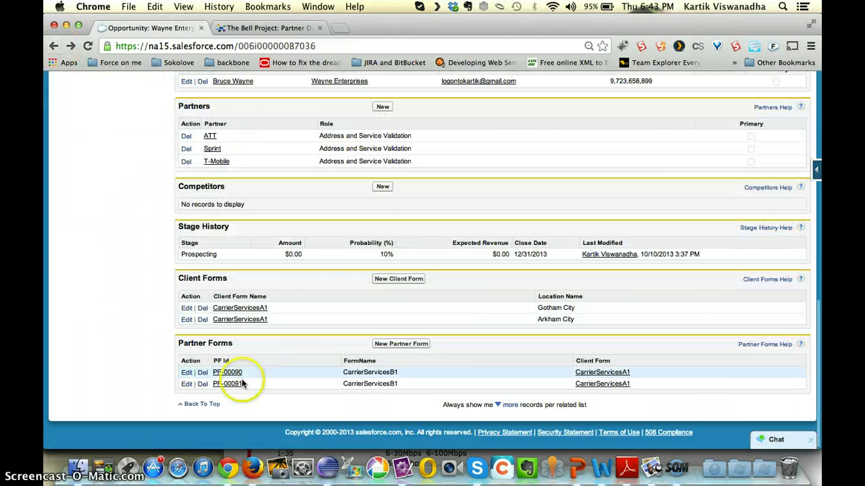
pyautogui.click(242, 384)
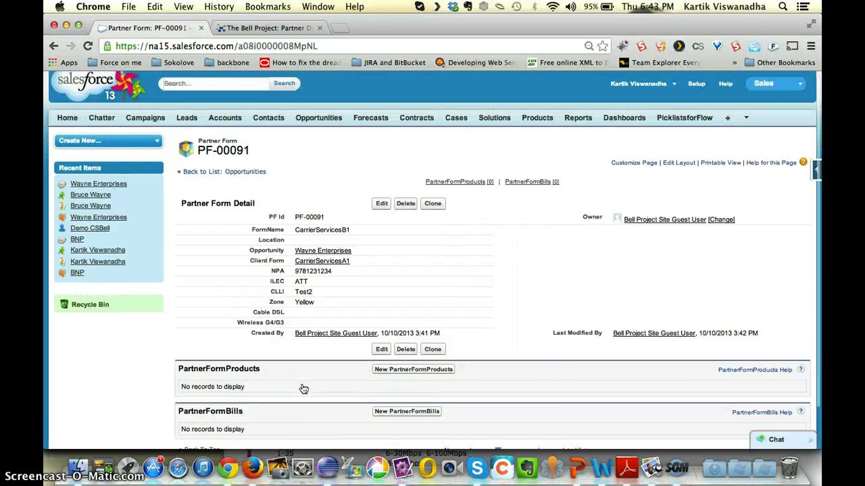
pyautogui.scroll(1, 303, 389)
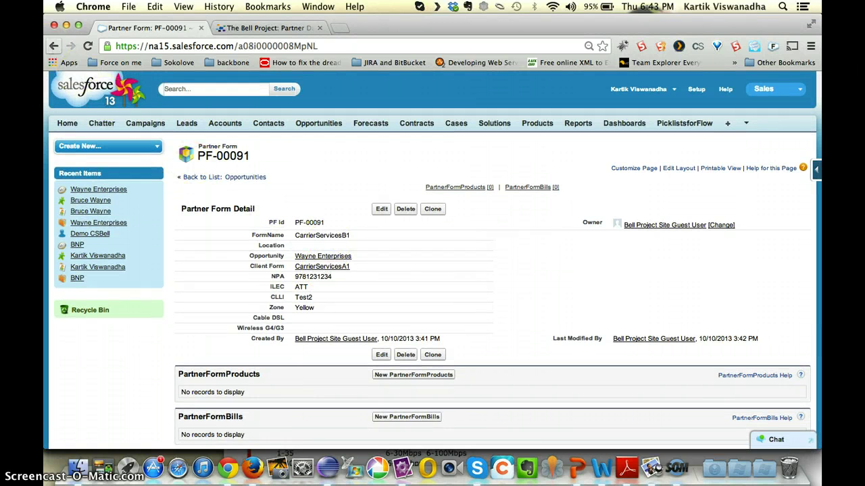
pyautogui.click(53, 46)
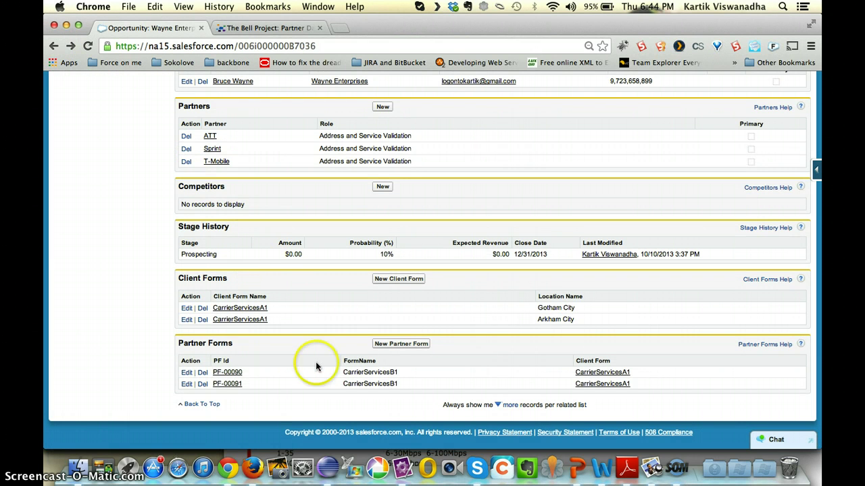
pyautogui.scroll(15, 266, 378)
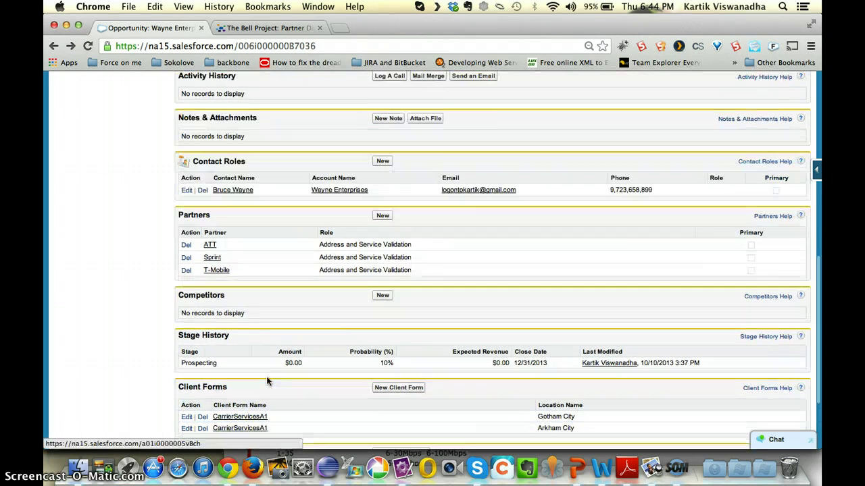
# - Replace the thank-you page address with the saved CarrierServicesB1 partner form URL
pyautogui.press('super+Tab')
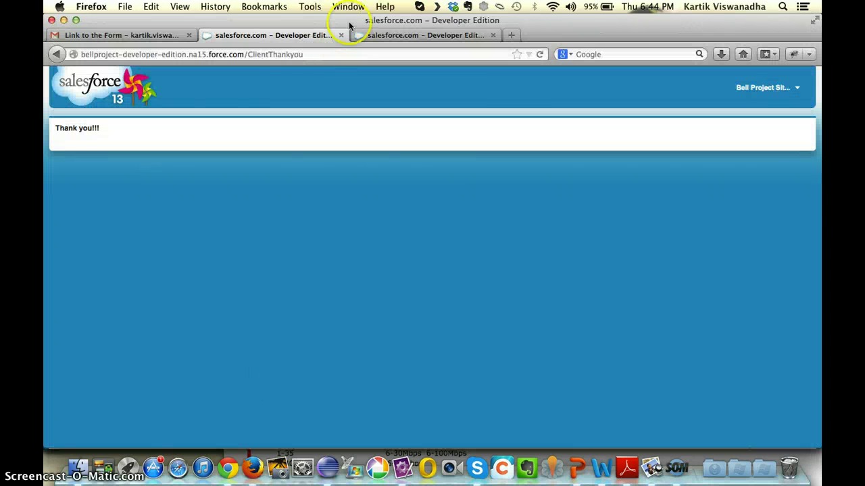
pyautogui.doubleClick(267, 54)
pyautogui.write('?')
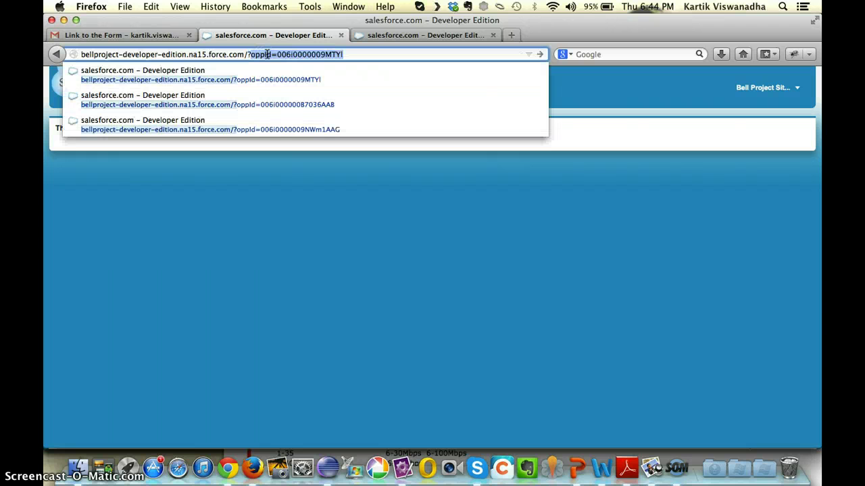
pyautogui.press('BackSpace')
pyautogui.press('BackSpace')
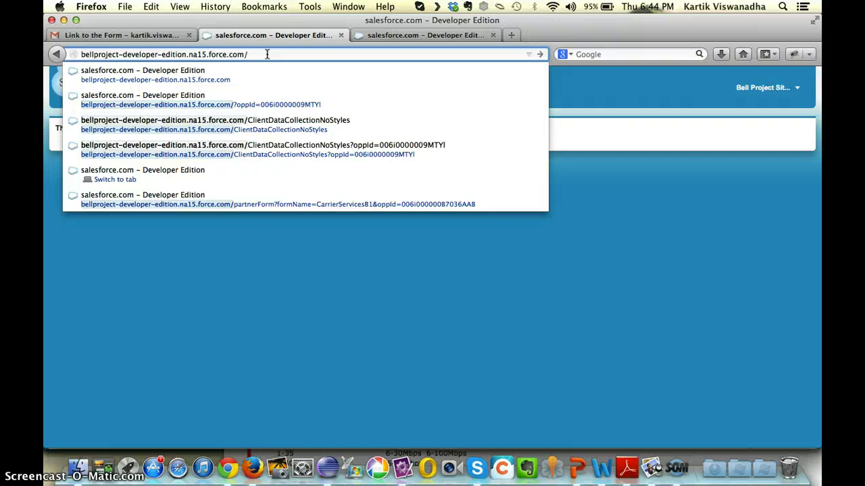
pyautogui.write('pa')
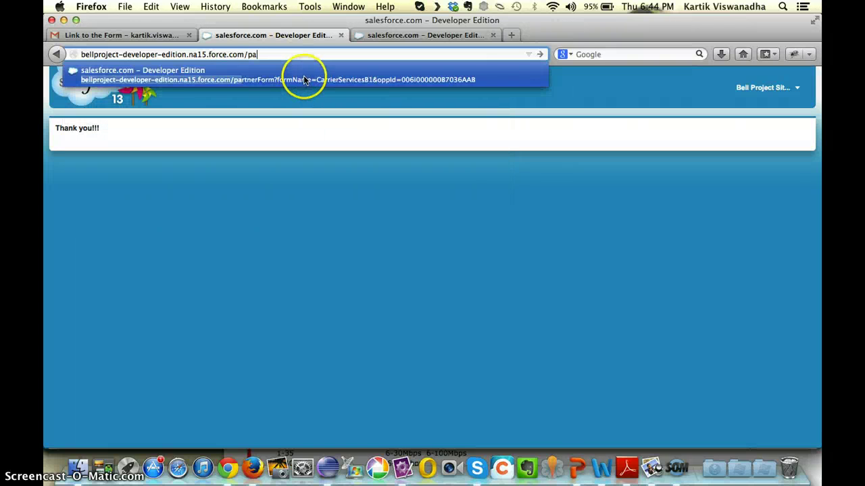
pyautogui.click(303, 74)
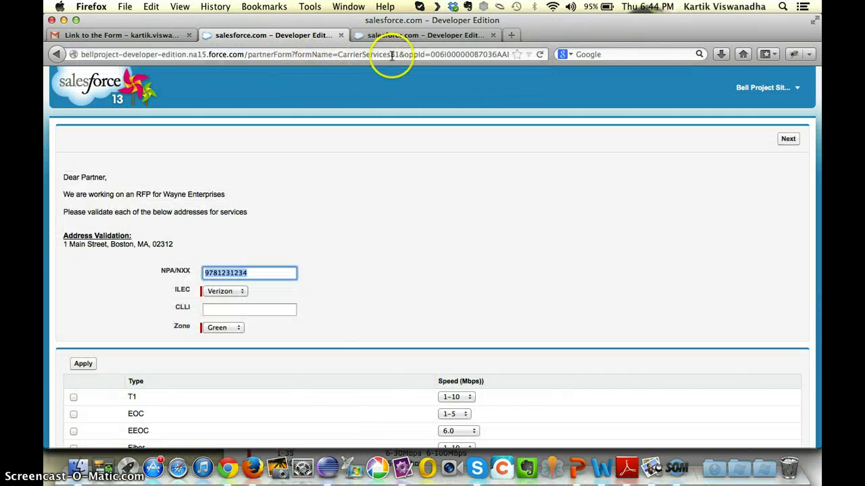
# - Change the form name to CarrierServicesB2 and load it
pyautogui.click(394, 54)
pyautogui.click(394, 54)
pyautogui.press('BackSpace')
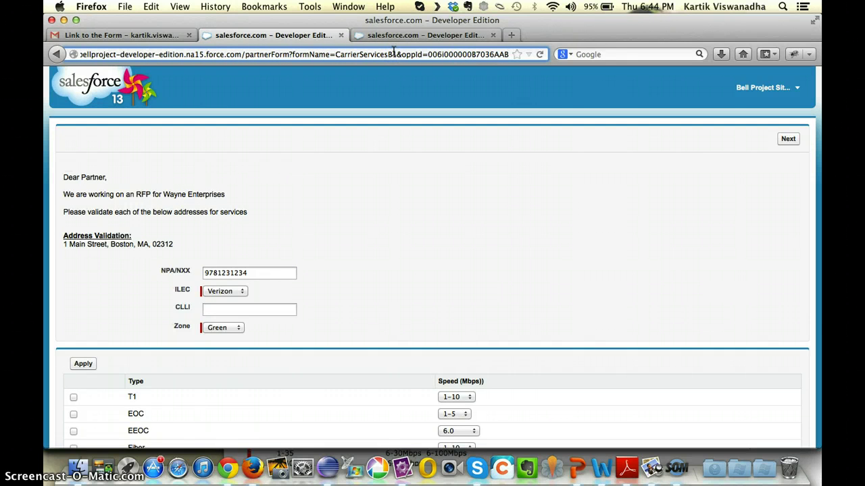
pyautogui.write('2')
pyautogui.press('Return')
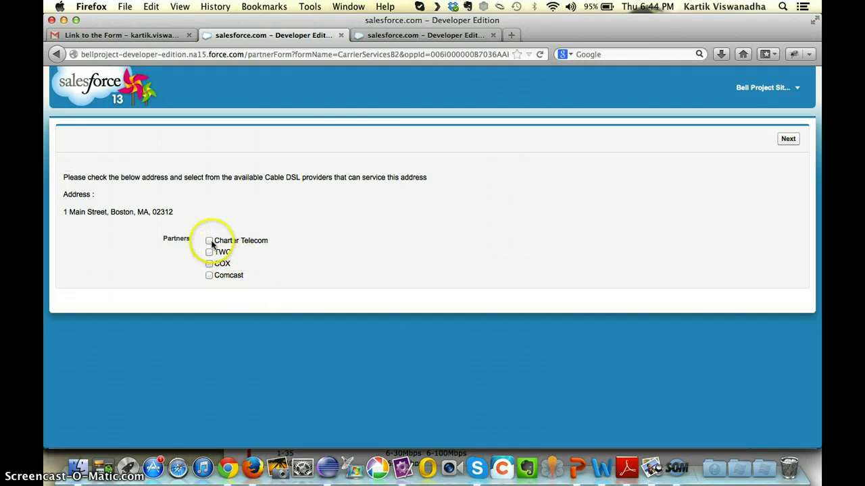
pyautogui.click(296, 54)
pyautogui.moveTo(295, 54); pyautogui.dragTo(404, 54)
pyautogui.click(400, 55)
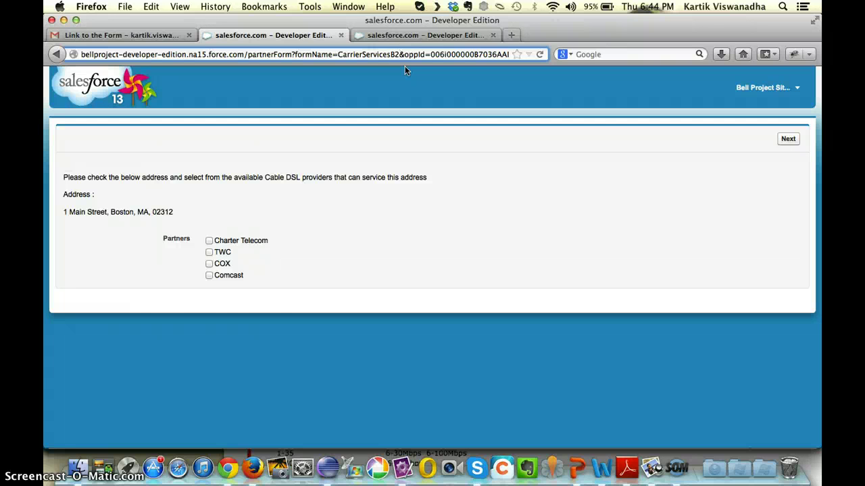
# - Load the CarrierServicesB3 wireless partner form
pyautogui.press('BackSpace')
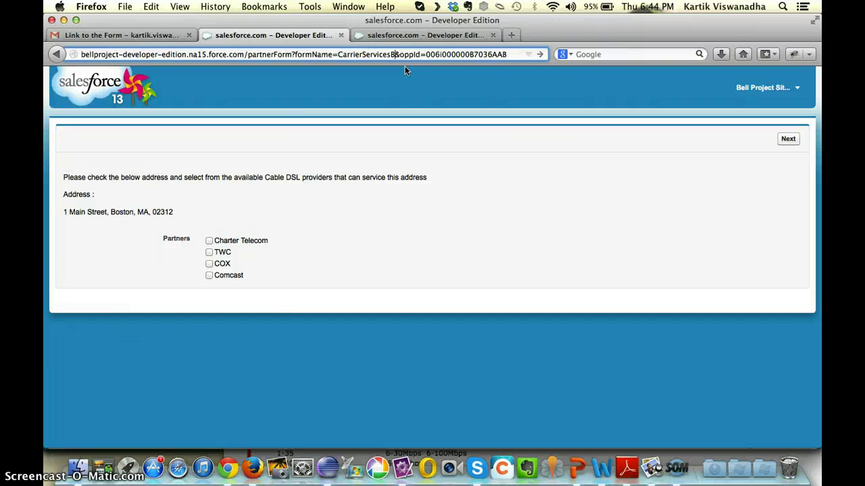
pyautogui.write('3')
pyautogui.press('Return')
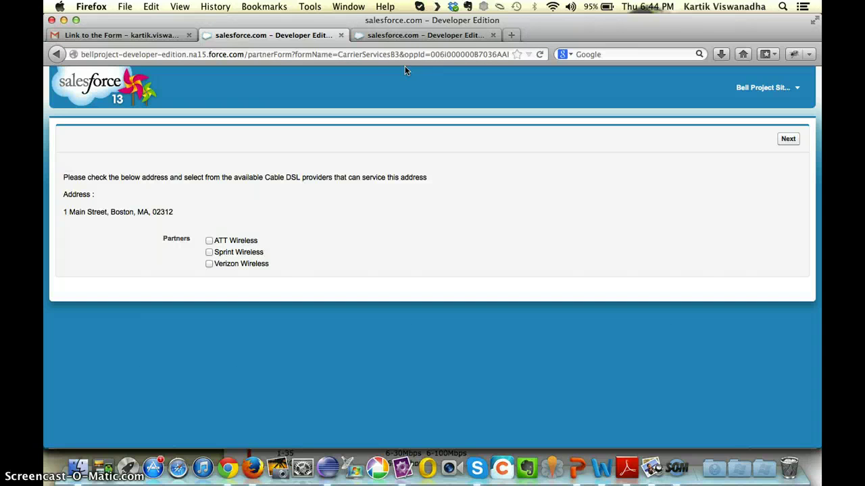
# - Replace the form name with CTFB1 to load the bill form
pyautogui.click(397, 54)
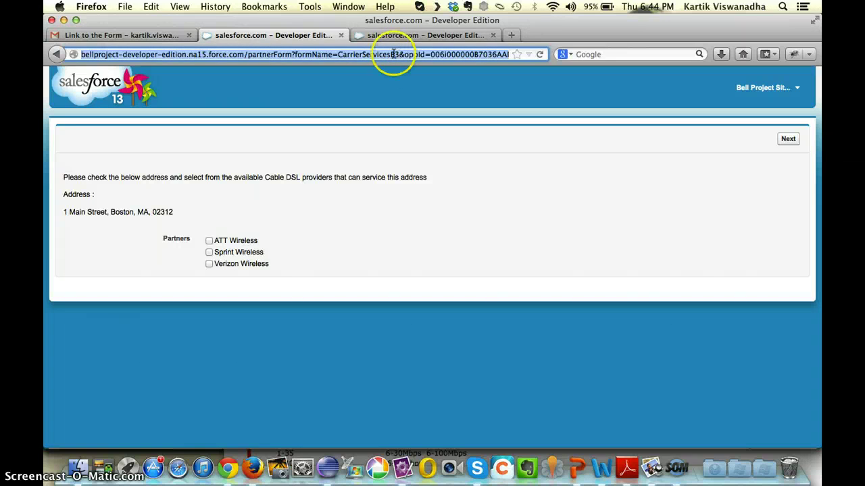
pyautogui.doubleClick(383, 54)
pyautogui.write('CTF')
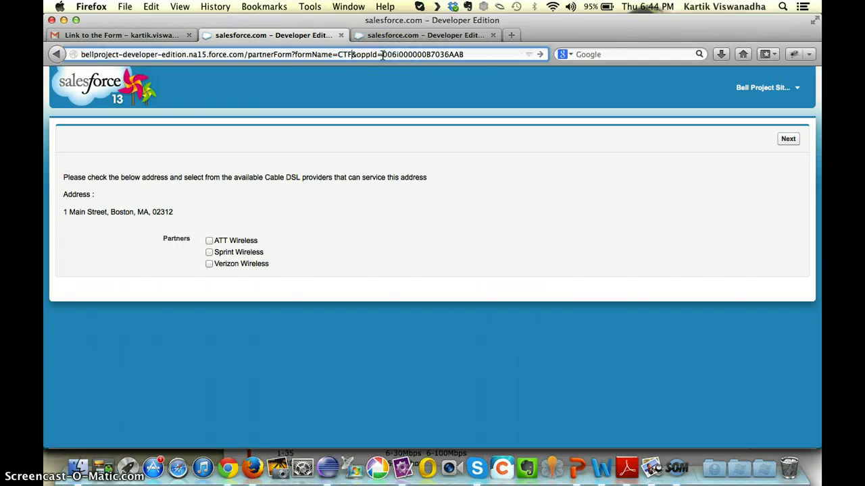
pyautogui.write('B1')
pyautogui.press('Return')
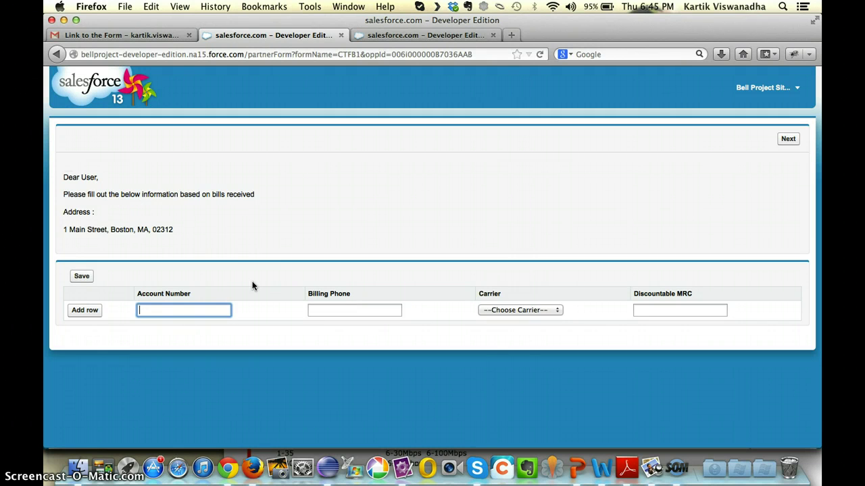
# - Fill the first bill row with an account number, billing phone, carrier ATT and MRC 80
pyautogui.write('1234')
pyautogui.press('Tab')
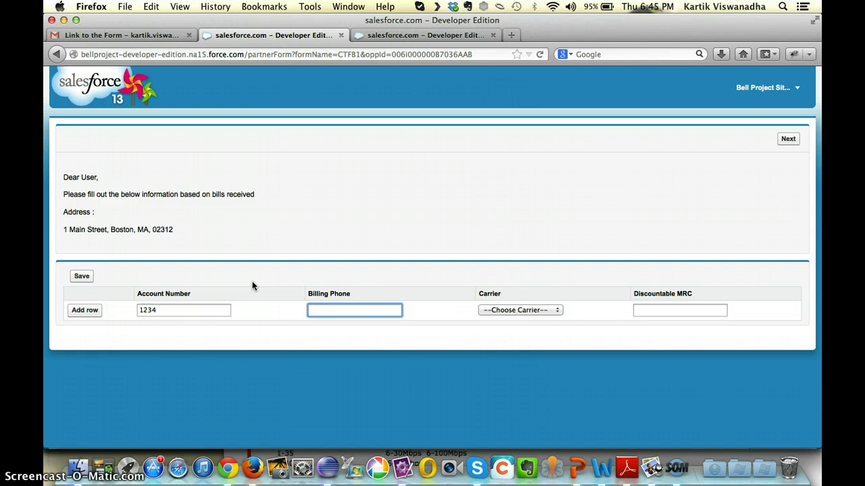
pyautogui.write('9871231234')
pyautogui.click(513, 310)
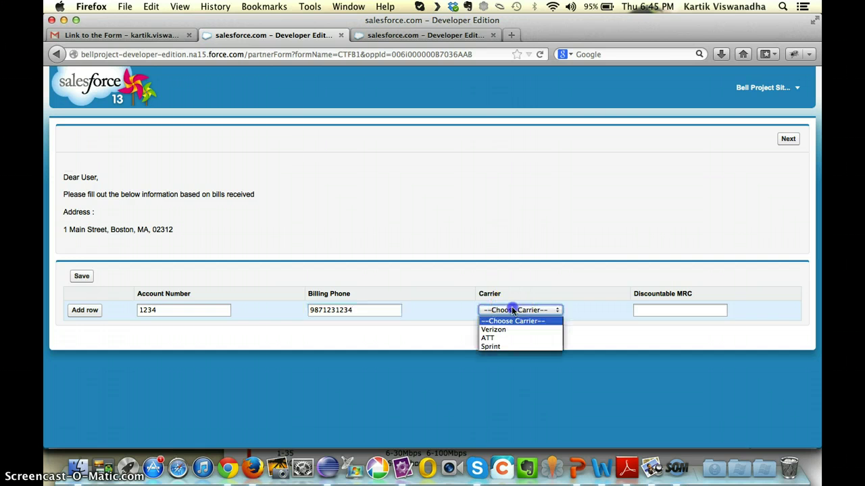
pyautogui.click(489, 338)
pyautogui.click(645, 310)
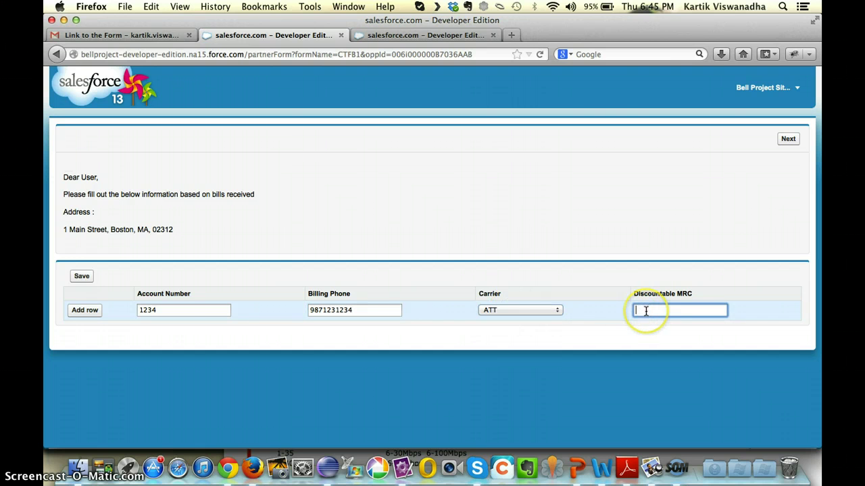
pyautogui.write('80')
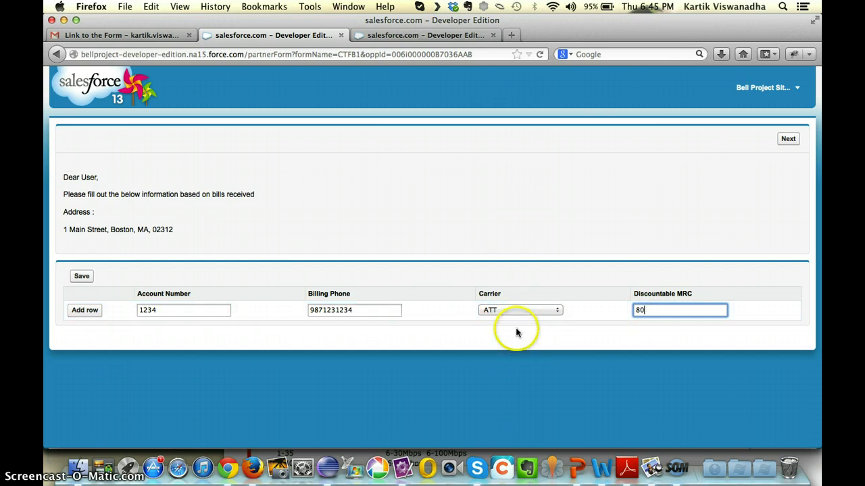
# - Add a second bill row with account, billing phone, Verizon and MRC 120, and save
pyautogui.click(89, 316)
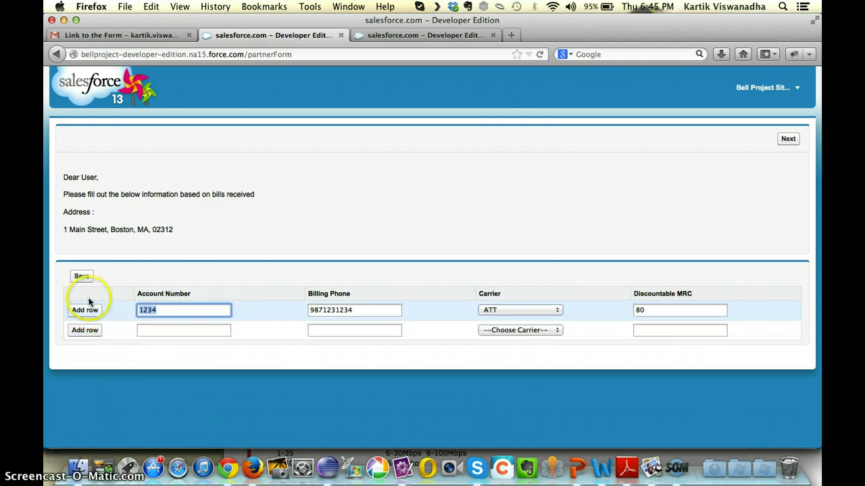
pyautogui.click(152, 328)
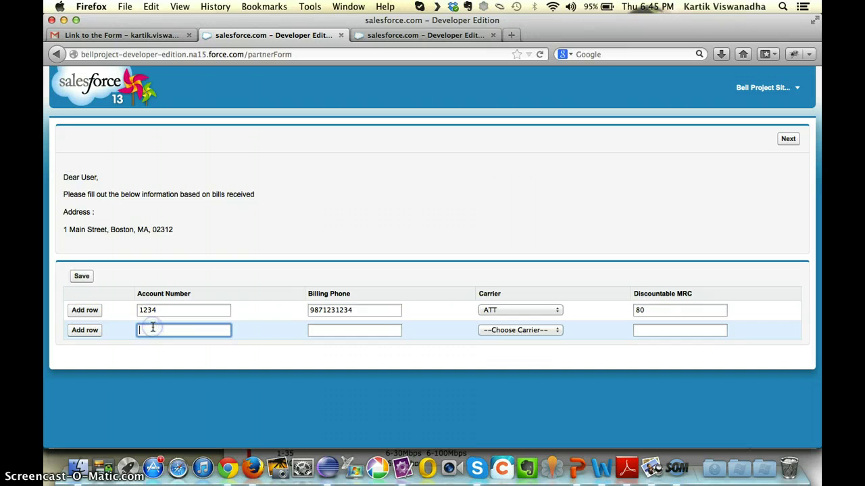
pyautogui.write('2345')
pyautogui.press('Tab')
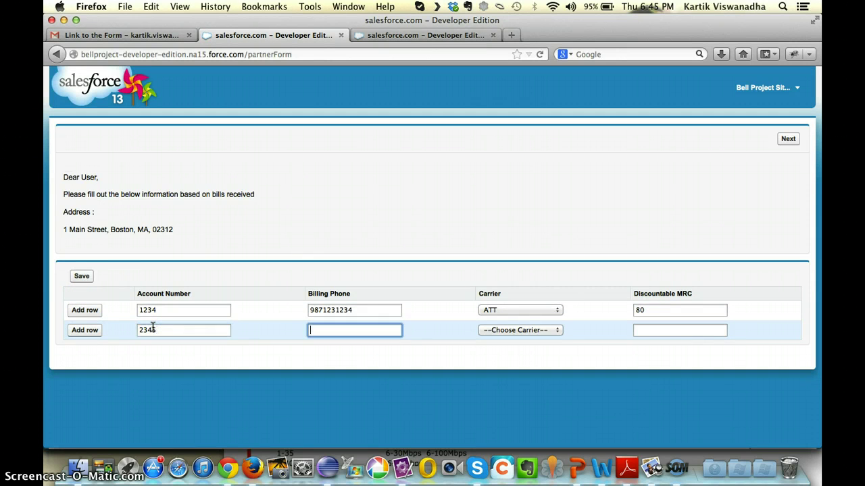
pyautogui.write('9871231234')
pyautogui.press('Tab')
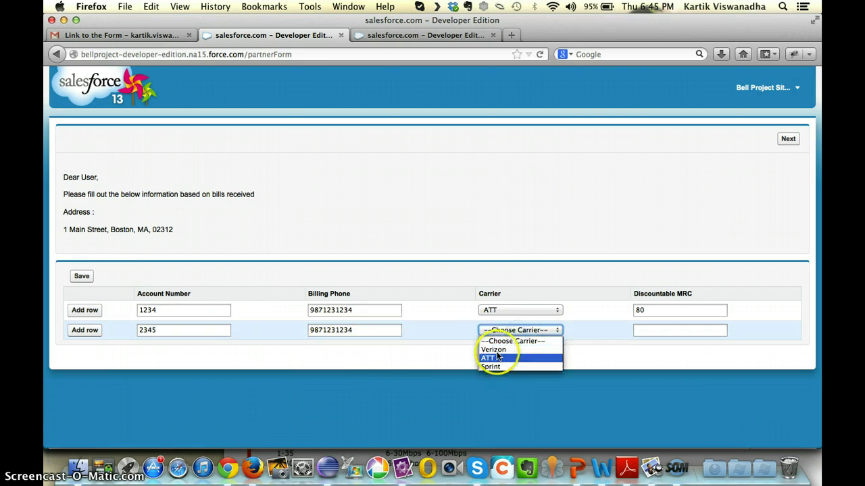
pyautogui.click(495, 349)
pyautogui.click(645, 329)
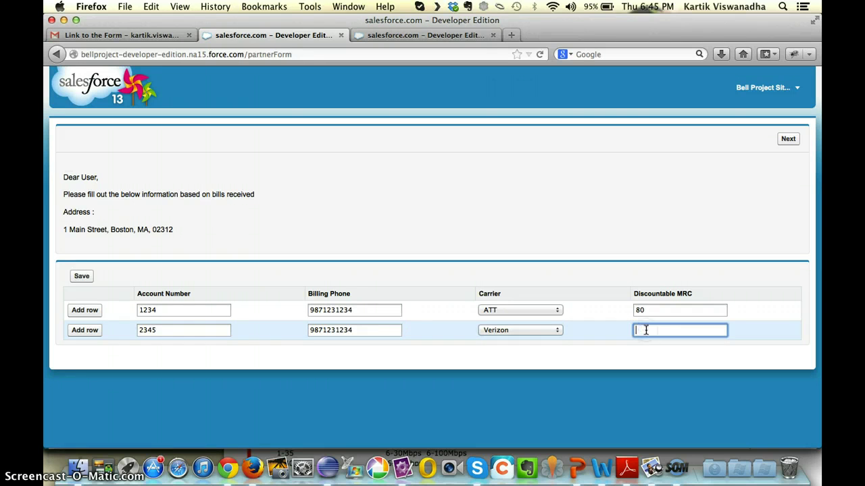
pyautogui.write('120')
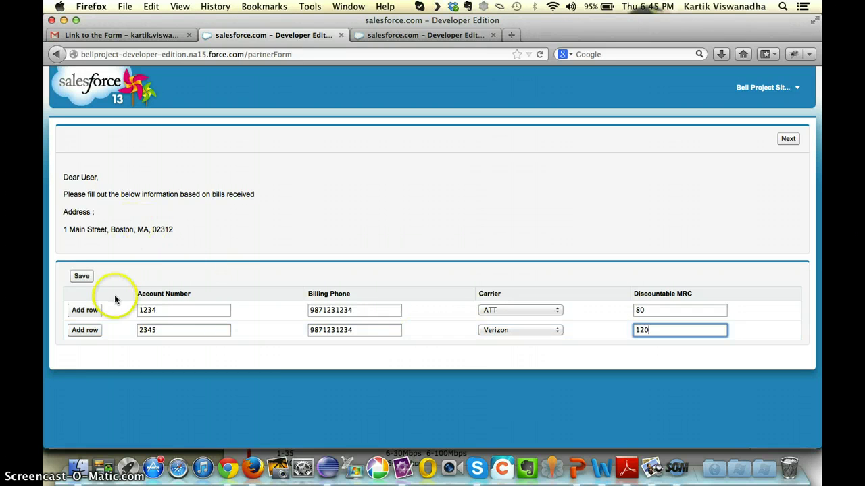
pyautogui.click(84, 280)
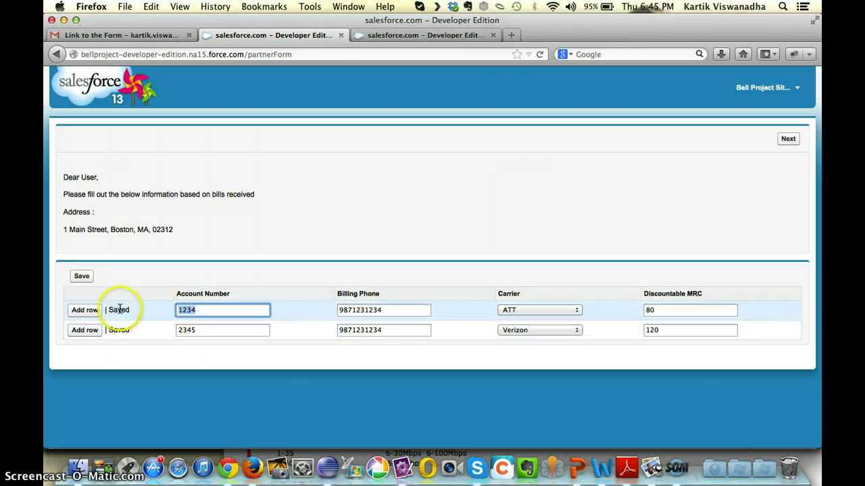
# - Step past both addresses and finish the CTFB1 bill form
pyautogui.click(789, 139)
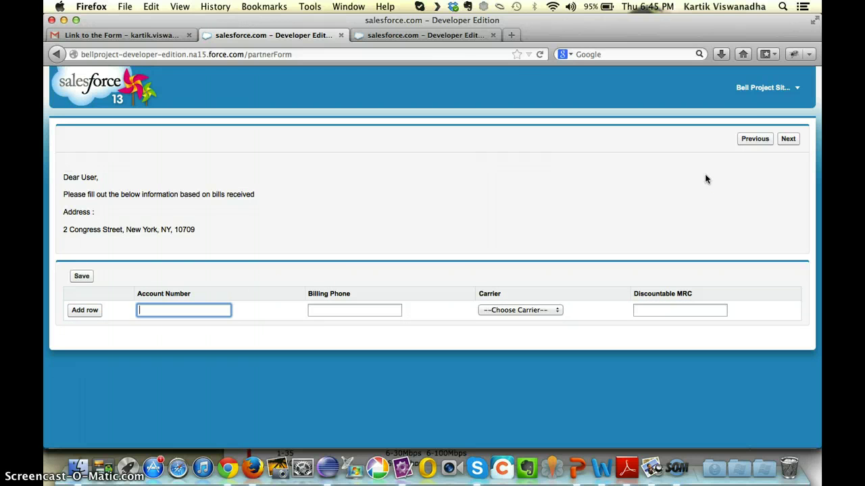
pyautogui.click(789, 140)
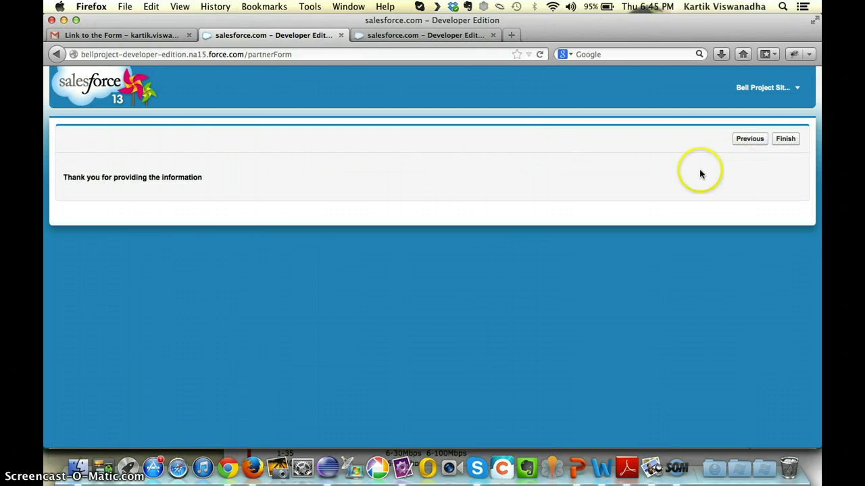
pyautogui.click(786, 139)
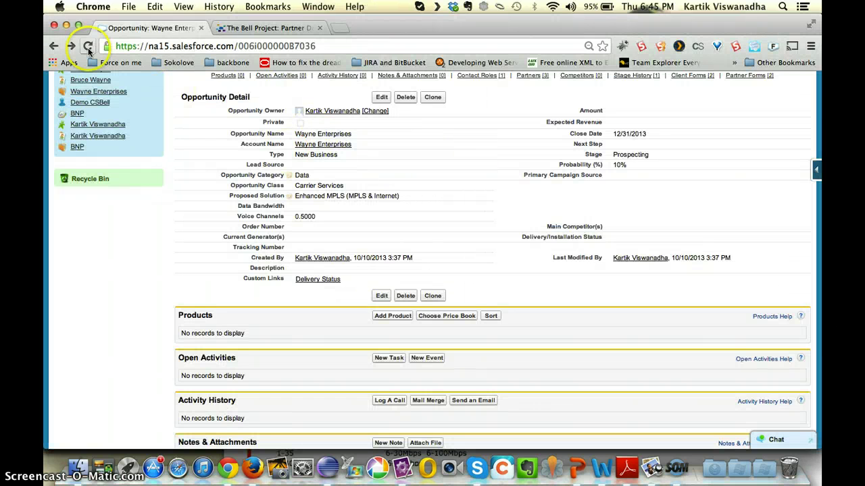
# - Check partner form PF-00094's bills BL-0008 (ATT, 80) and BL-0009 (Verizon, 120)
pyautogui.click(87, 45)
pyautogui.scroll(-7, 237, 277)
pyautogui.scroll(-5, 234, 282)
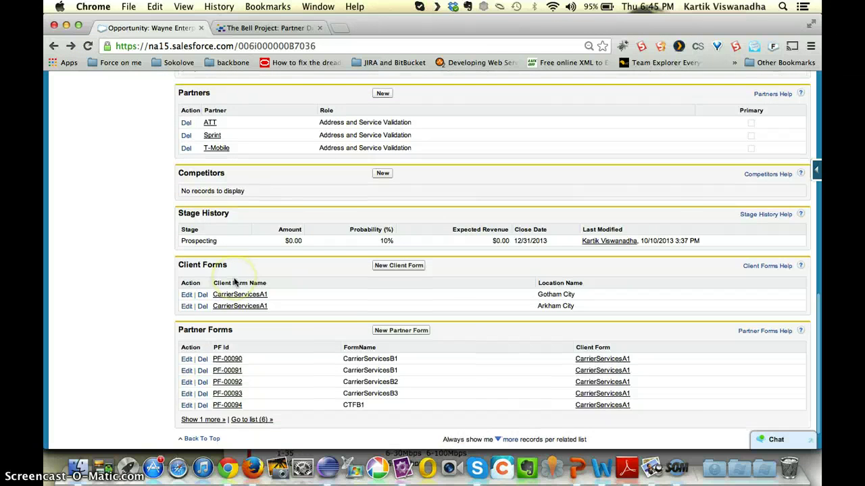
pyautogui.click(252, 386)
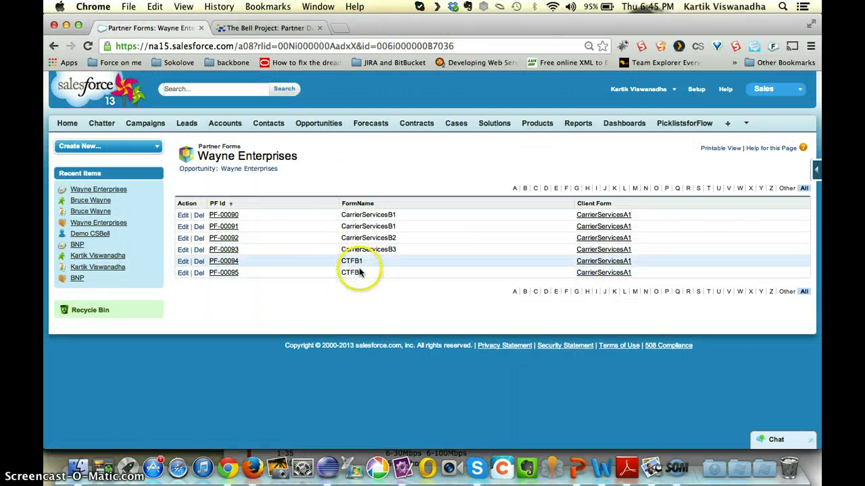
pyautogui.click(222, 264)
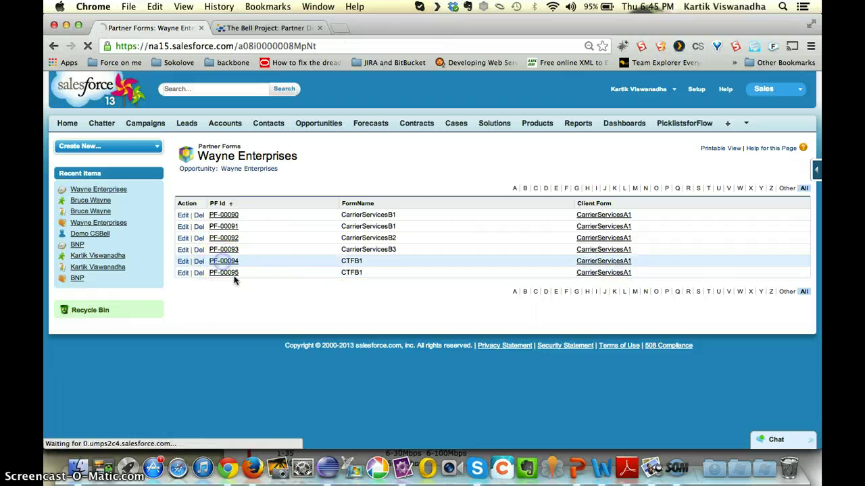
pyautogui.scroll(-2, 234, 280)
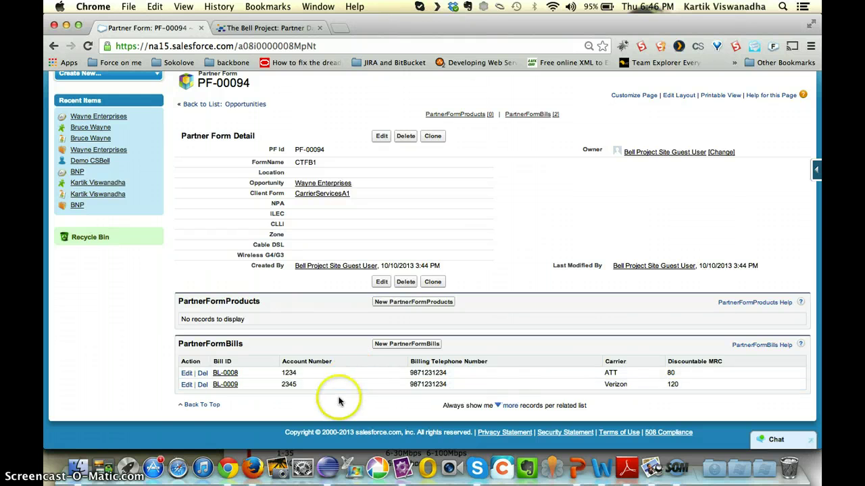
pyautogui.click(54, 51)
# - Load the partnerForm URL with formName TelecomCostAnalysisB1 and look over the form
pyautogui.press('super+Tab')
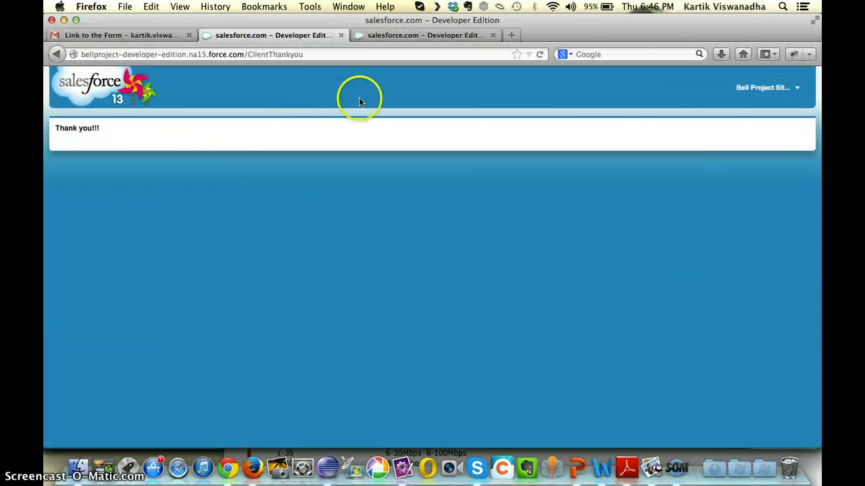
pyautogui.doubleClick(263, 55)
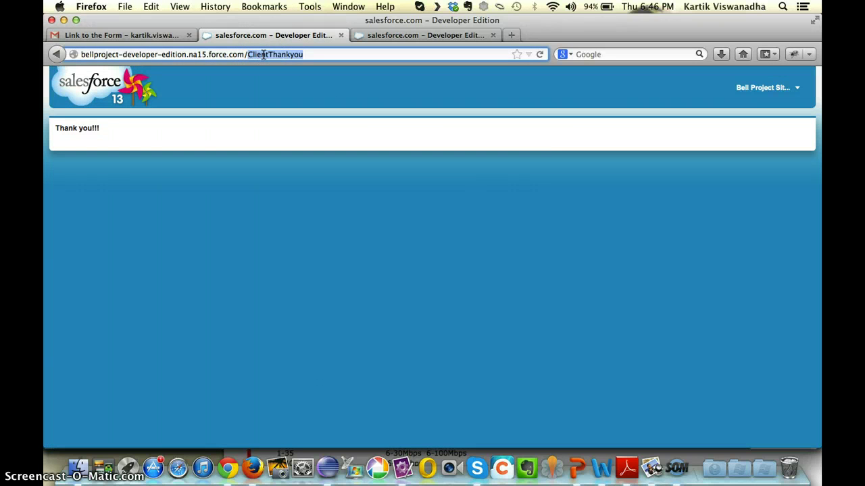
pyautogui.write('par')
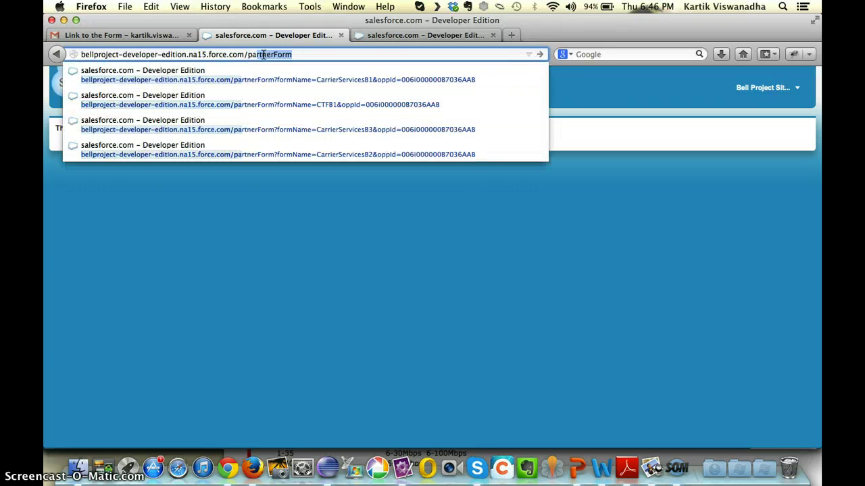
pyautogui.press('Down')
pyautogui.press('Return')
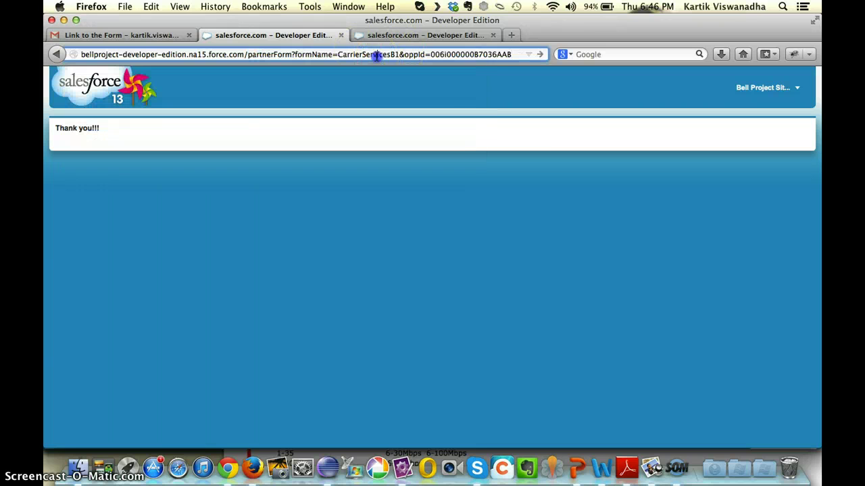
pyautogui.write('TelecomCo')
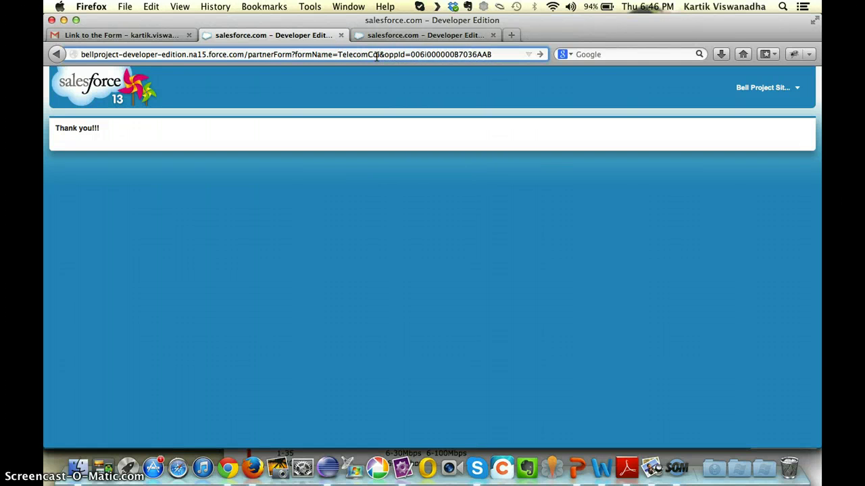
pyautogui.write('stAnal')
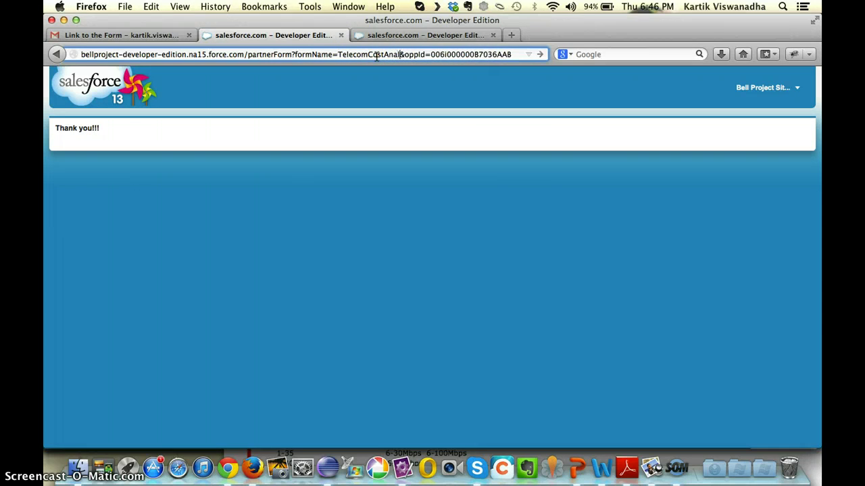
pyautogui.write('ysisB1')
pyautogui.press('Return')
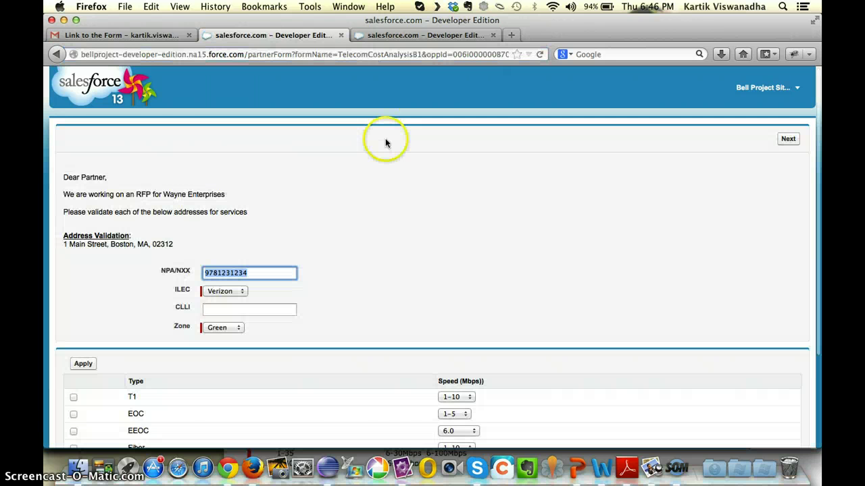
pyautogui.scroll(-4, 406, 228)
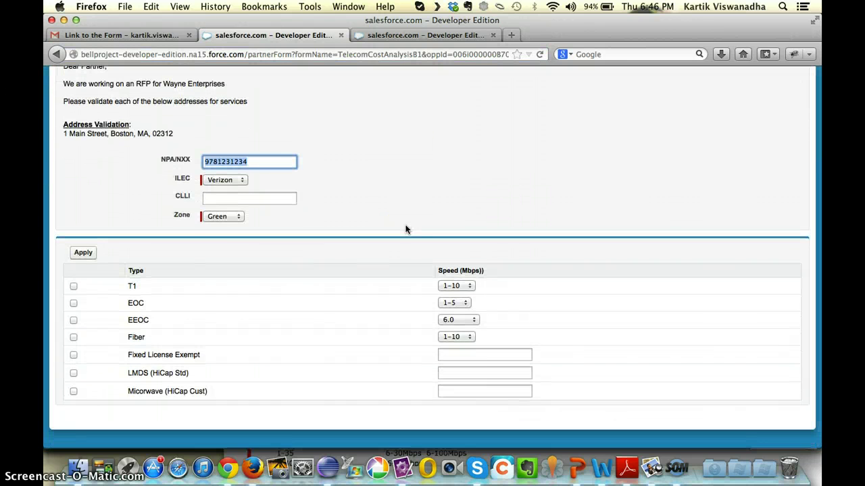
pyautogui.scroll(4, 405, 230)
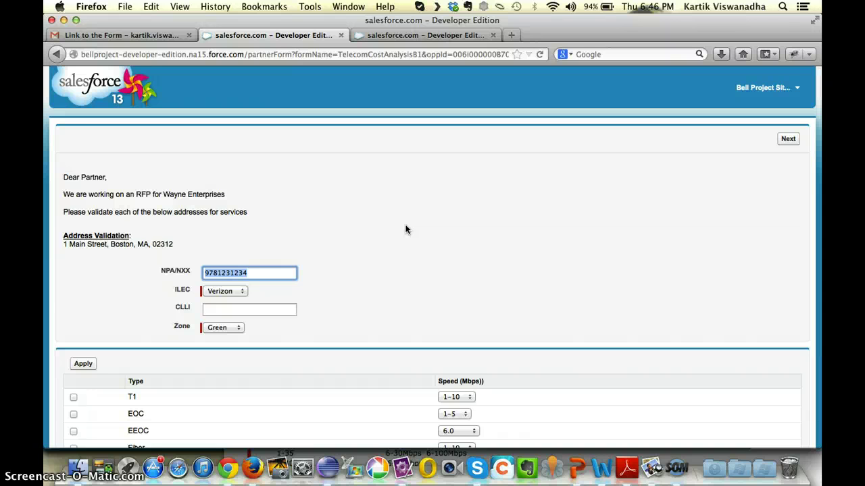
pyautogui.scroll(-4, 406, 230)
pyautogui.scroll(4, 406, 229)
# - Compare the TelecomCostAnalysisB1 form with the Gmail "Link to the Form" message, ending on Gmail
pyautogui.click(119, 35)
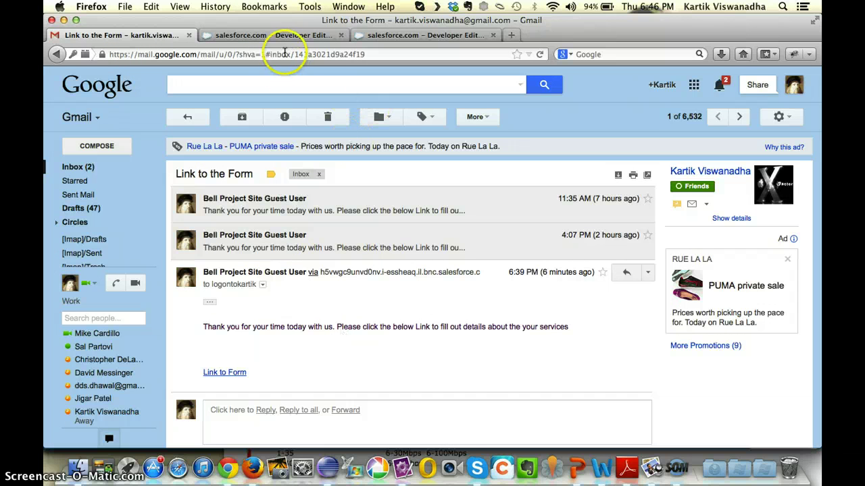
pyautogui.click(286, 35)
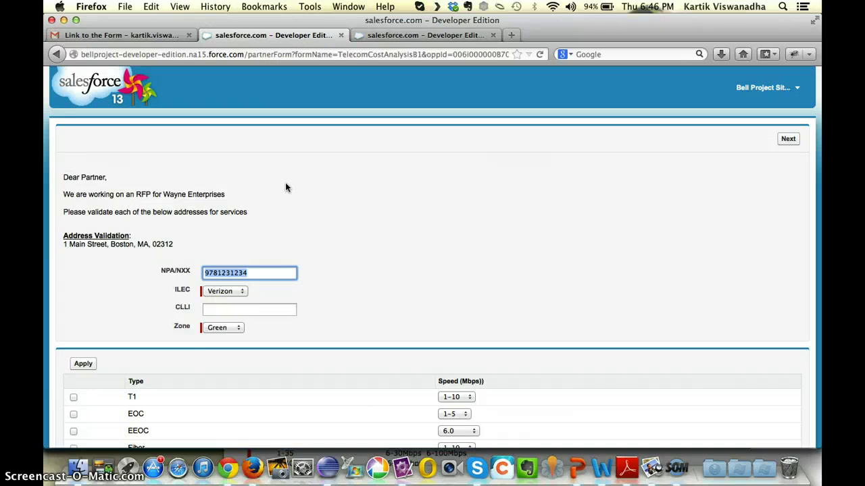
pyautogui.scroll(-3, 285, 187)
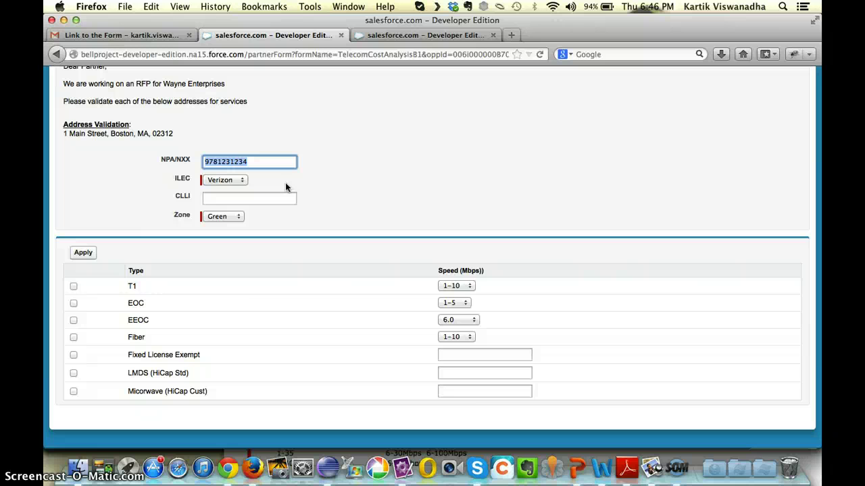
pyautogui.scroll(3, 285, 187)
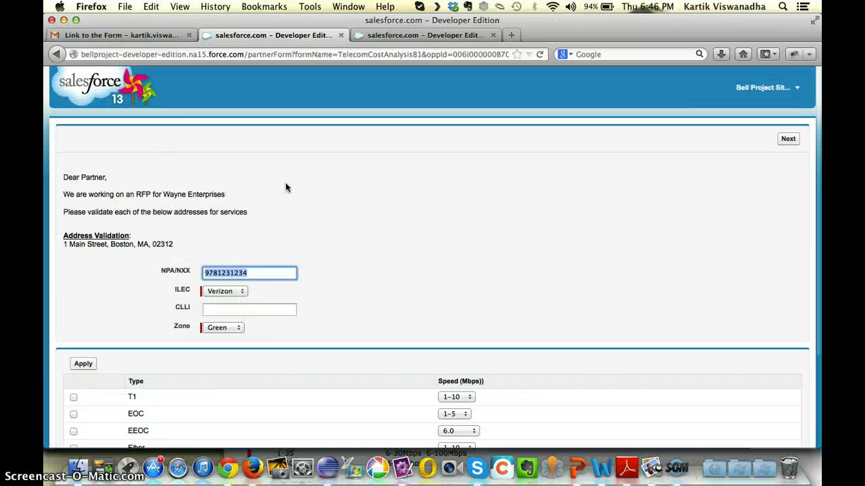
pyautogui.click(138, 34)
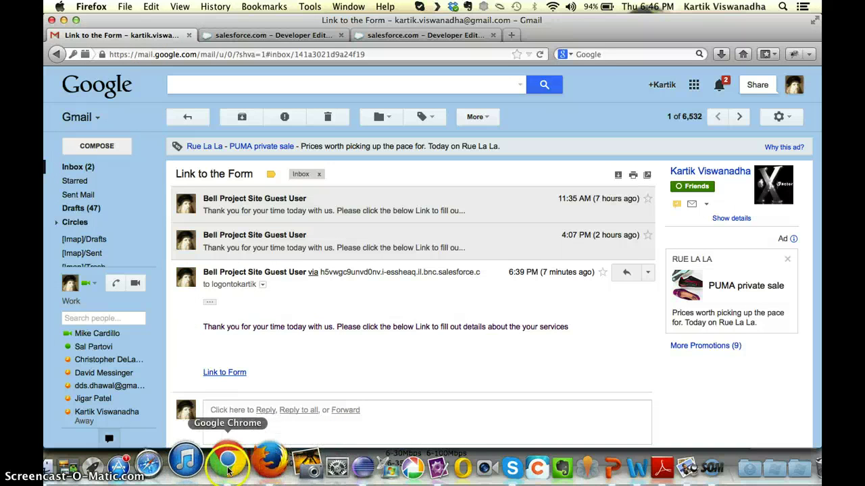
# - Bring Chrome's Partner Forms list (PF-00090 to PF-00095) to the front
pyautogui.click(217, 464)
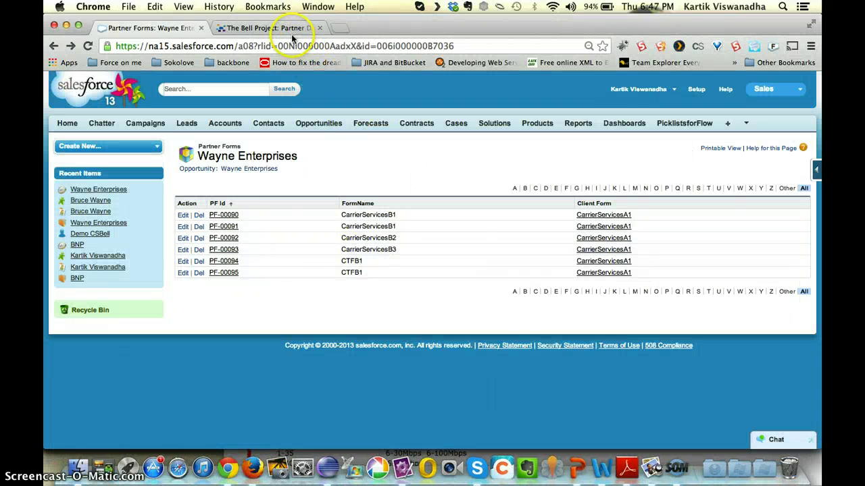